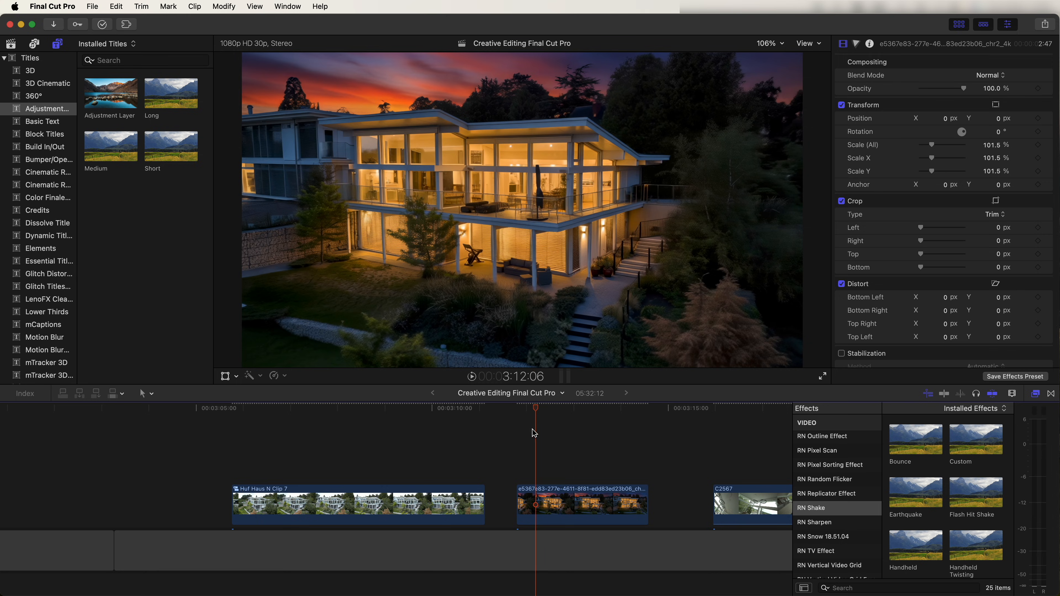
Step: Stack the night clip above the end of Huf Haus N Clip 7 and combine both into a compound clip
left_click_drag(545, 504, 380, 444)
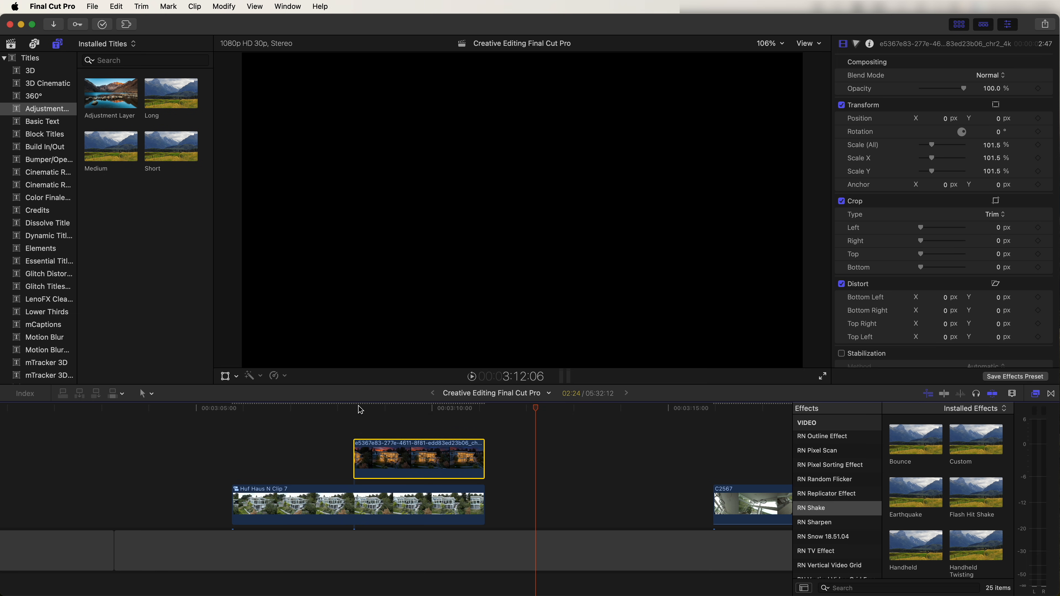
left_click_drag(357, 411, 467, 421)
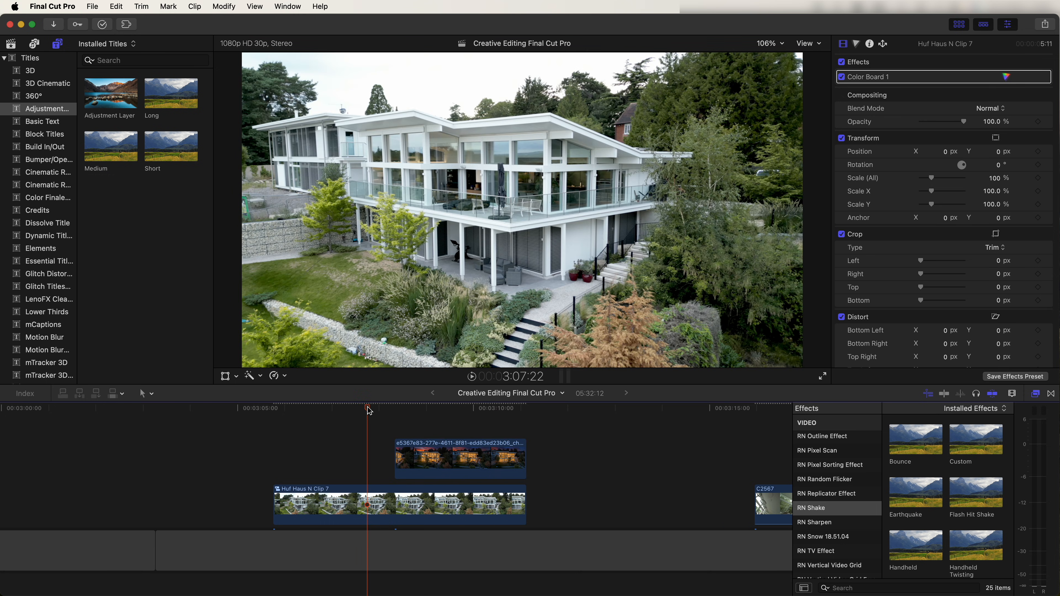
left_click_drag(346, 457, 421, 508)
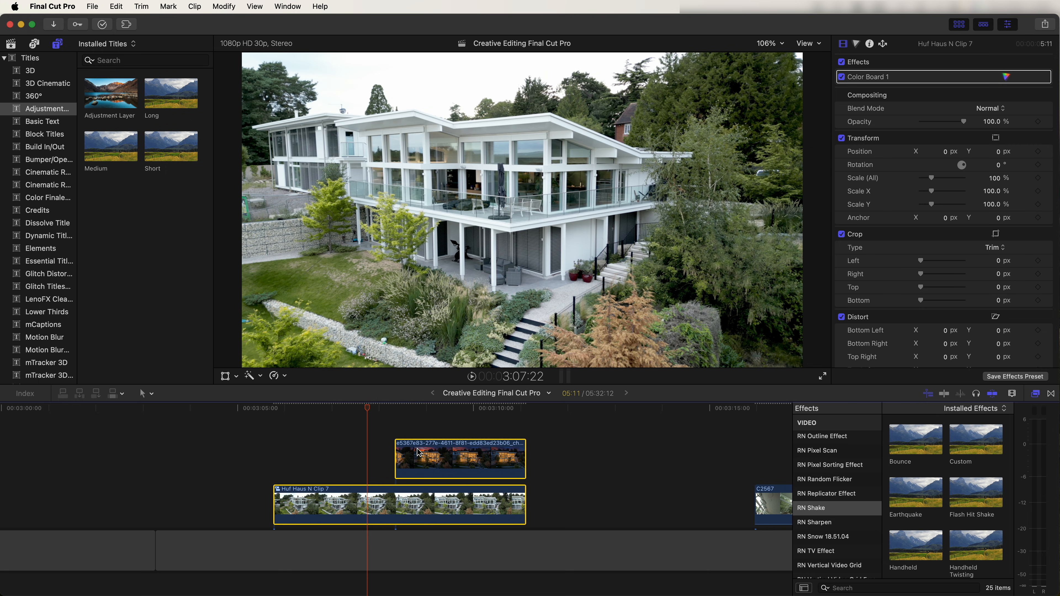
right_click(416, 461)
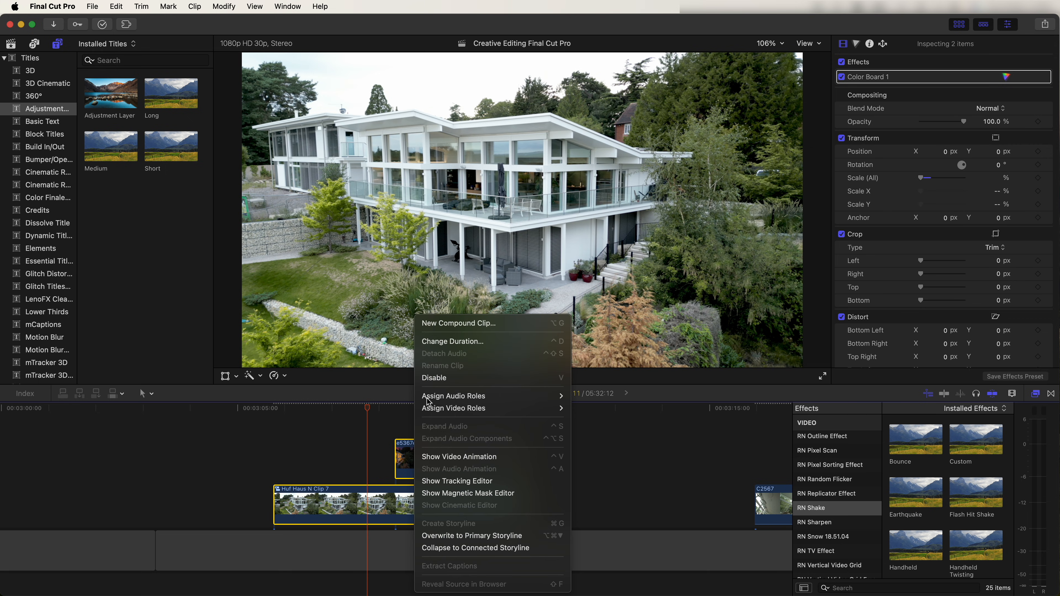
left_click(462, 324)
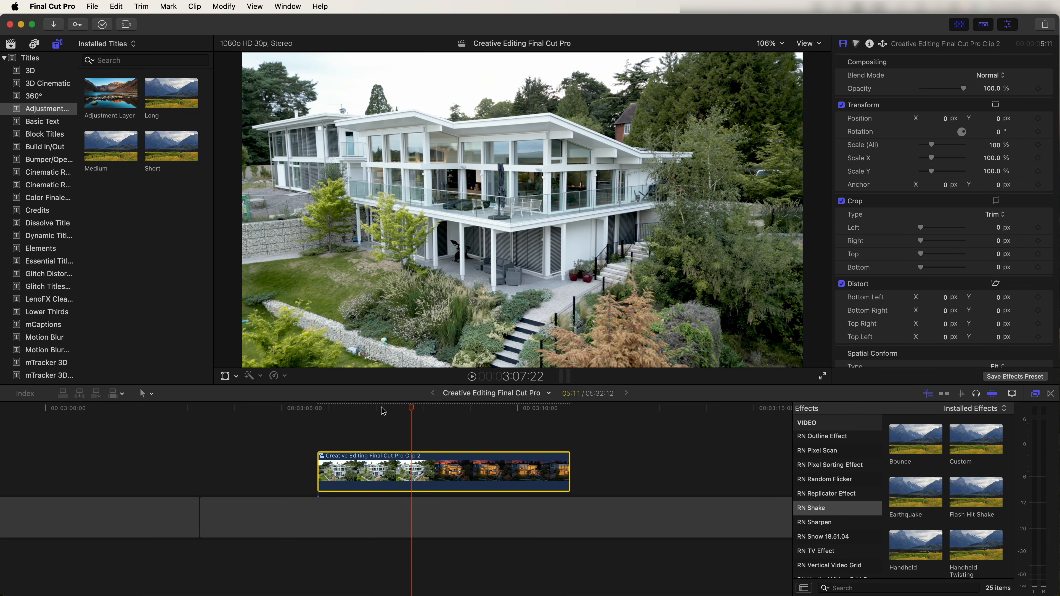
Step: Split the compound clip's speed near its start and end, speed up the middle section, and slow both outer sections to 50%
mouse_move(369, 408)
left_mouse_down()
mouse_move(317, 412)
mouse_move(353, 412)
left_mouse_up()
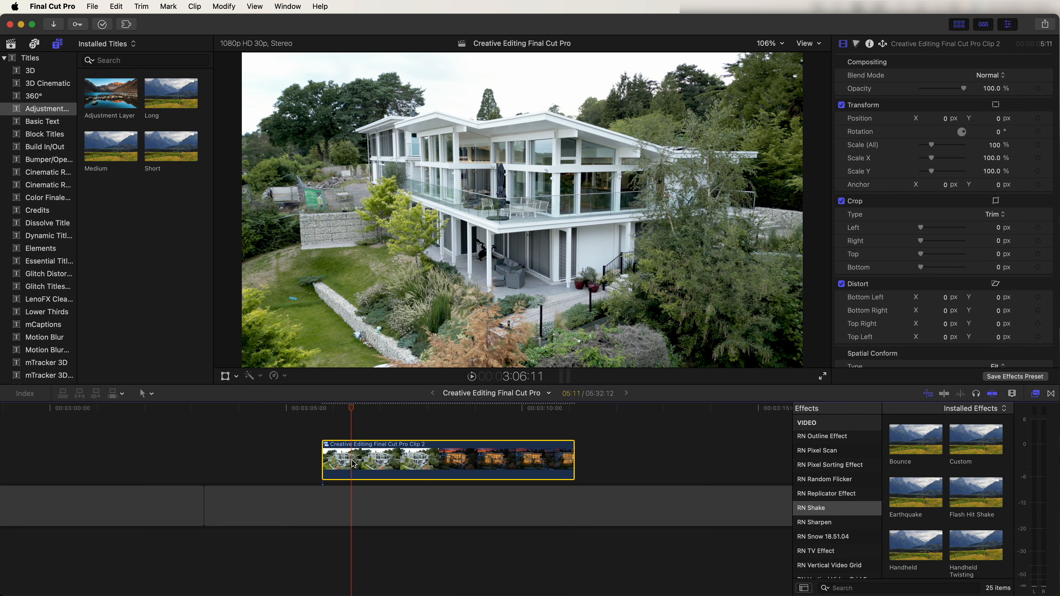
key("ctrl+v")
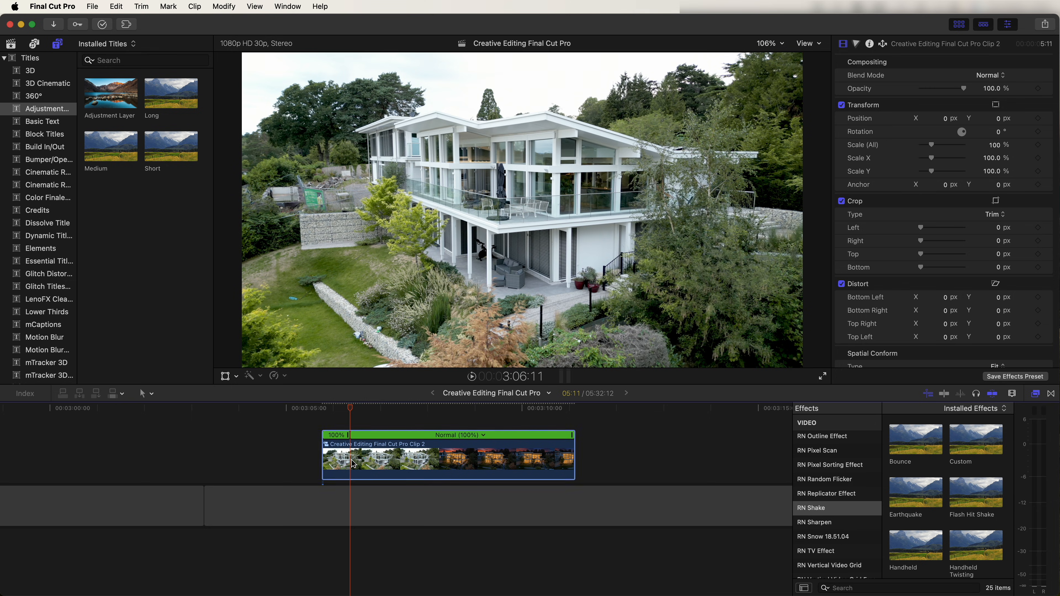
left_click_drag(526, 408, 554, 411)
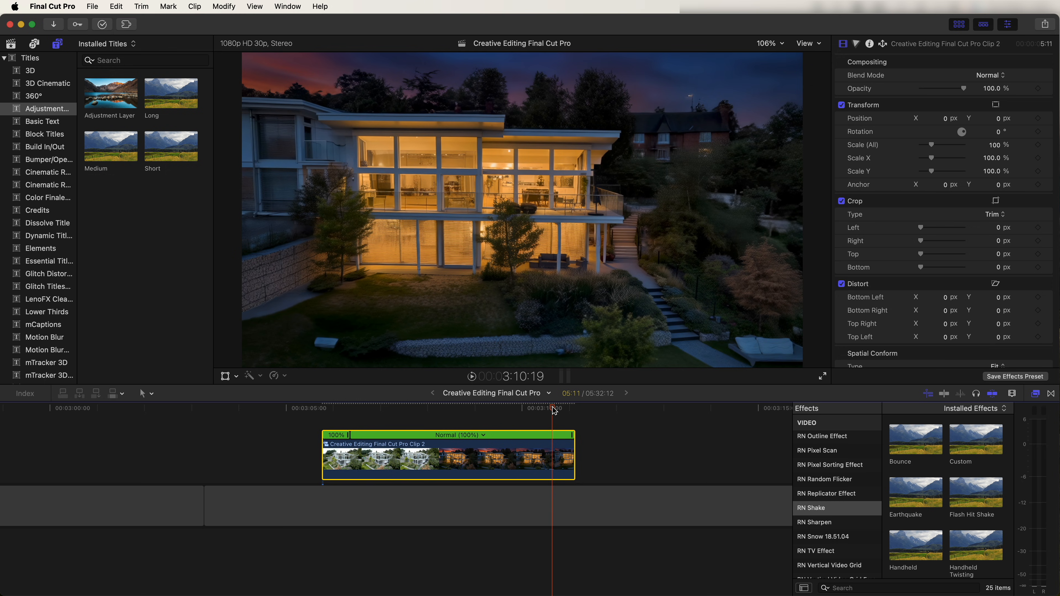
left_click_drag(550, 437, 368, 440)
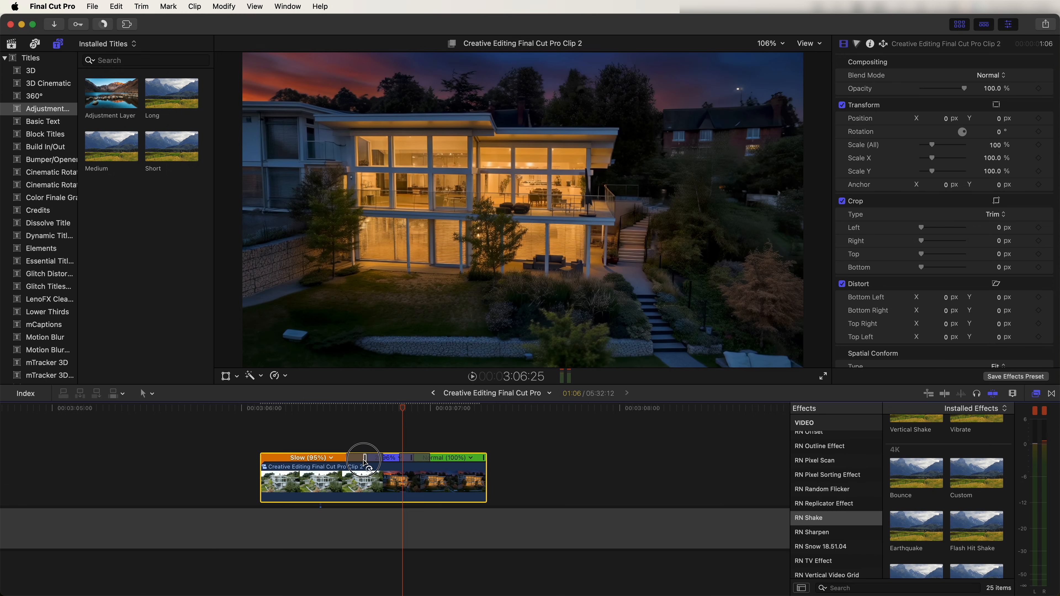
left_click_drag(367, 456, 476, 464)
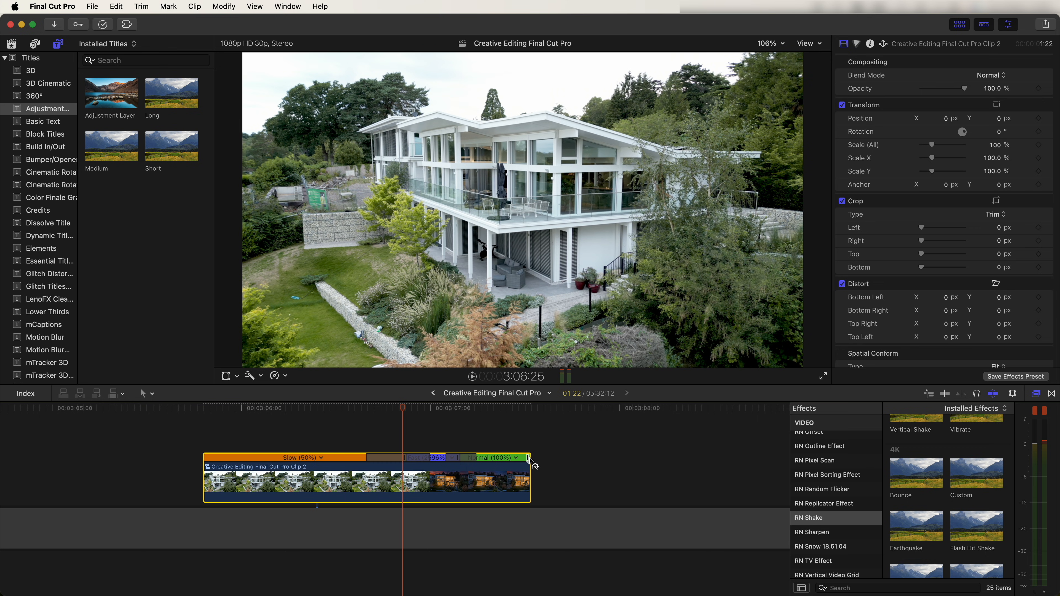
left_click_drag(441, 461, 438, 461)
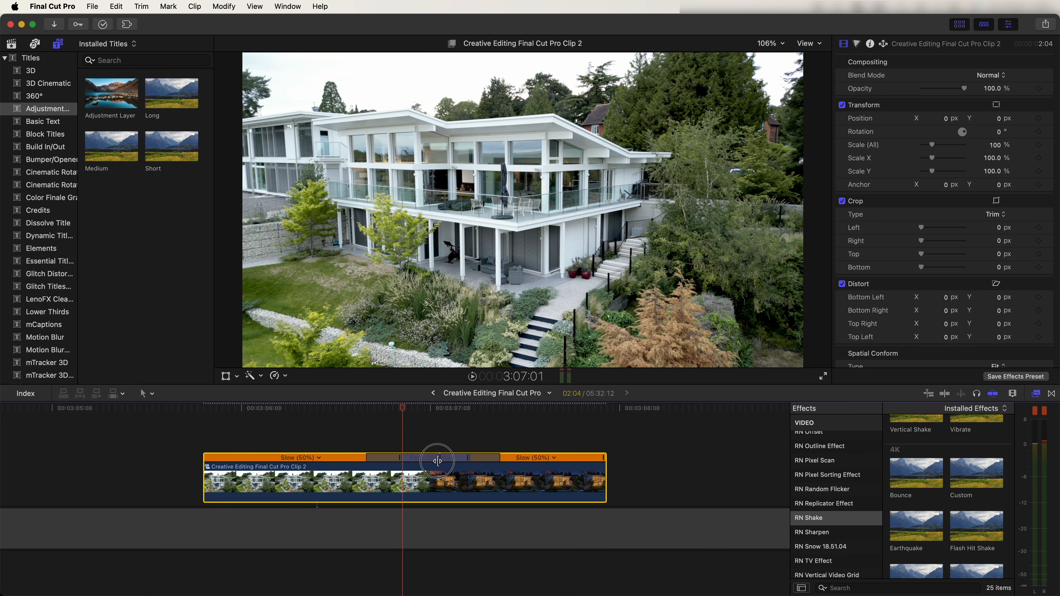
Step: Widen the speed transitions around the fast middle section and trim both ends of the clip to a length of 1:06
left_click_drag(367, 459, 344, 459)
left_click_drag(498, 458, 527, 459)
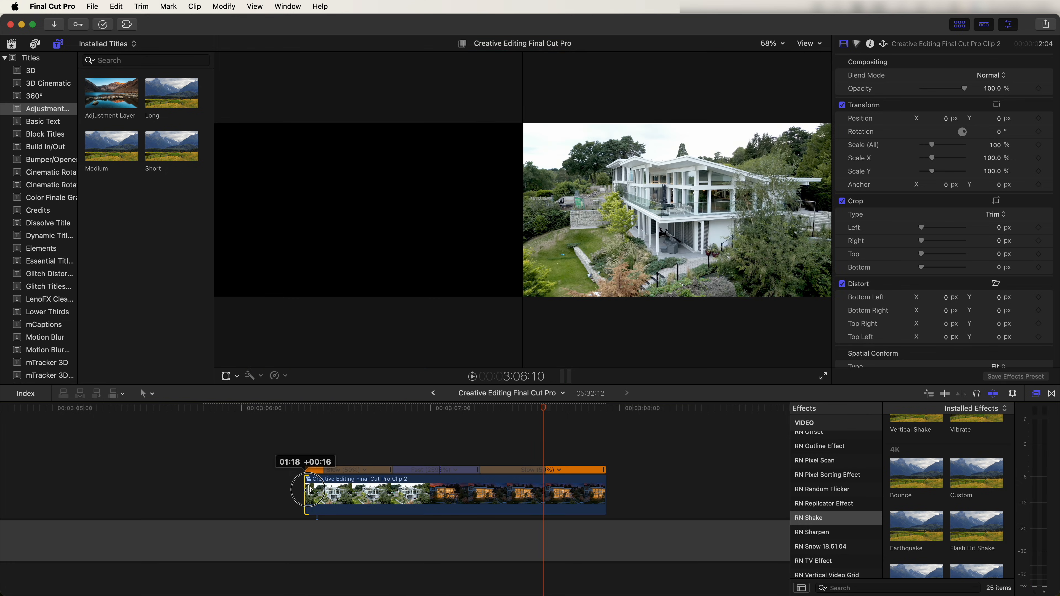
left_click_drag(303, 490, 328, 489)
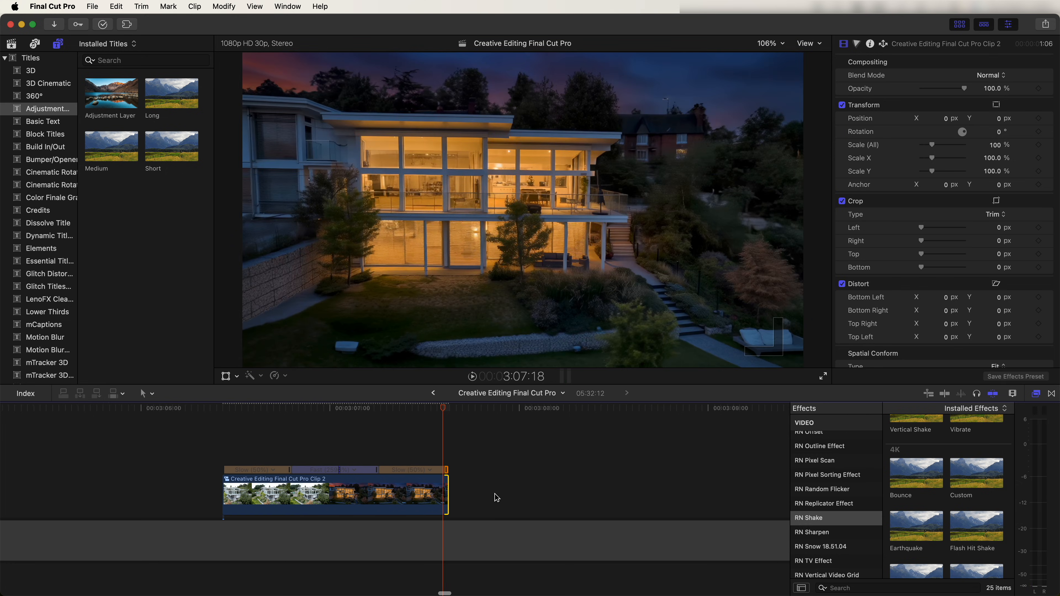
Step: Duplicate the speed-ramped clip directly after the original and turn the copy into a new compound clip
scroll(497, 497, "right", 2)
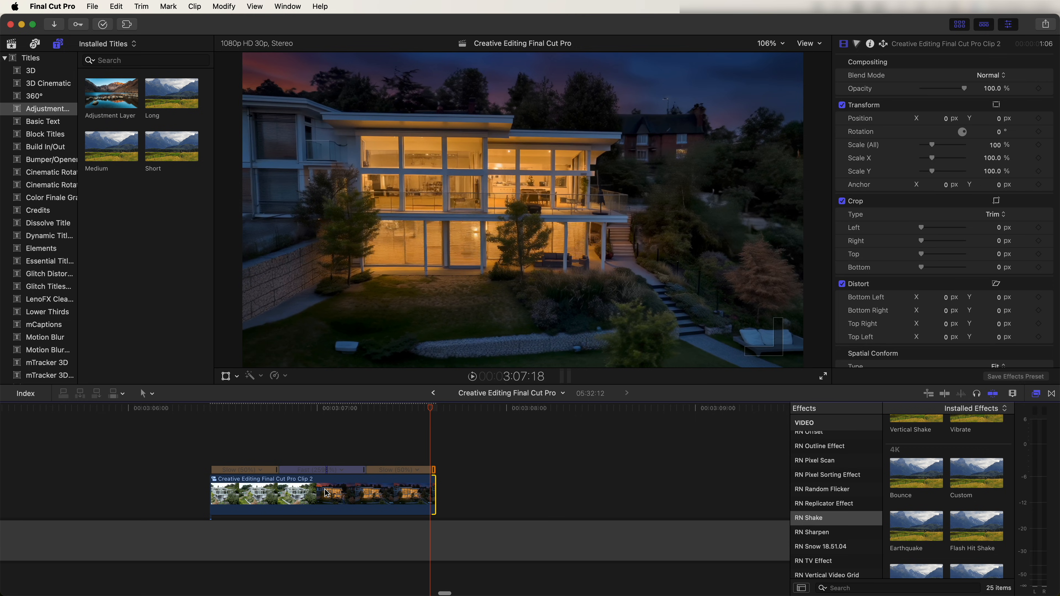
left_click_drag(319, 496, 497, 492)
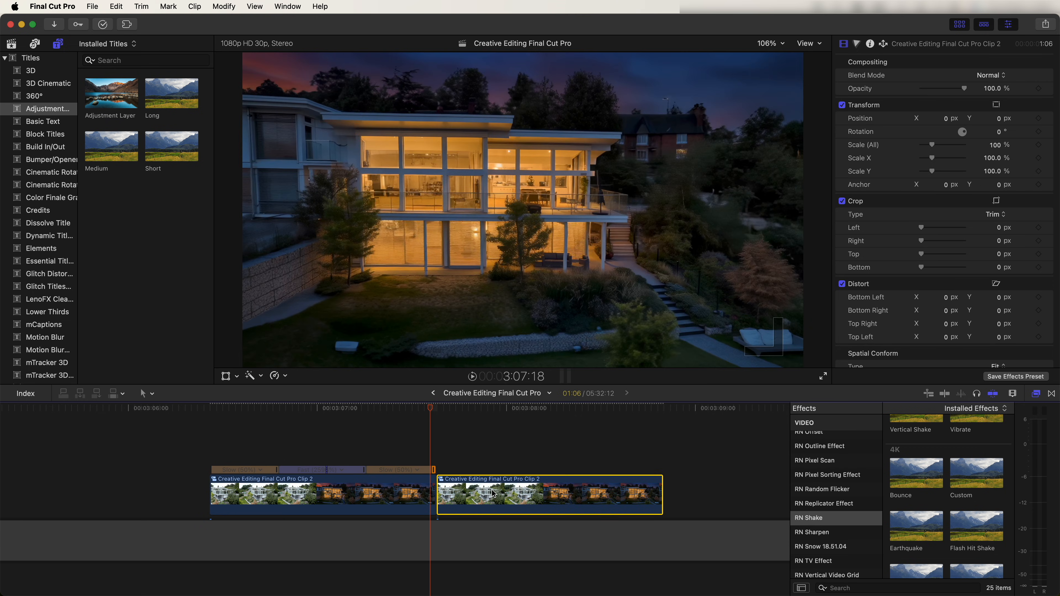
right_click(468, 493)
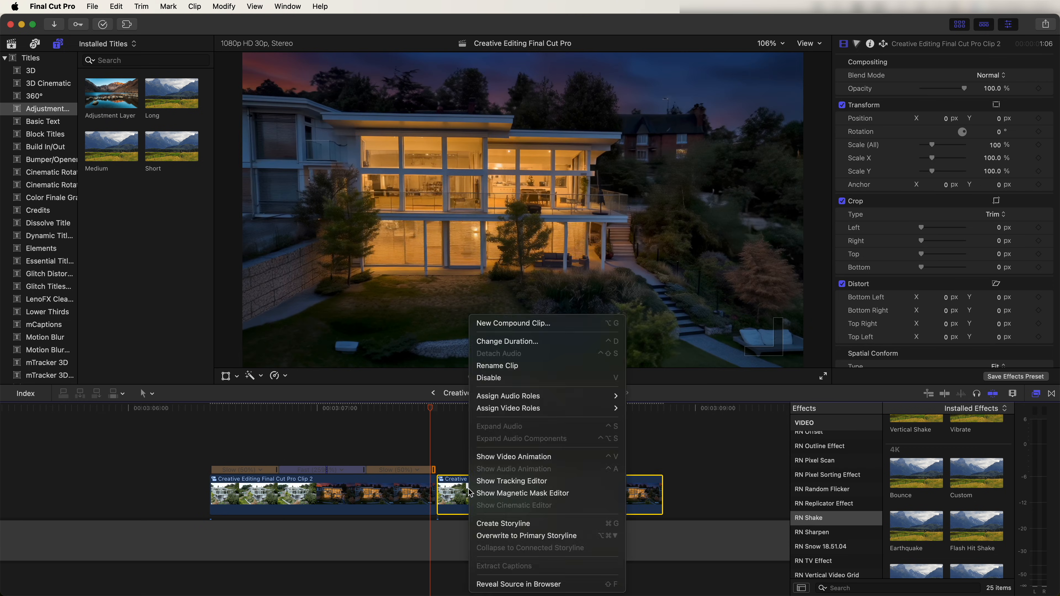
left_click(495, 324)
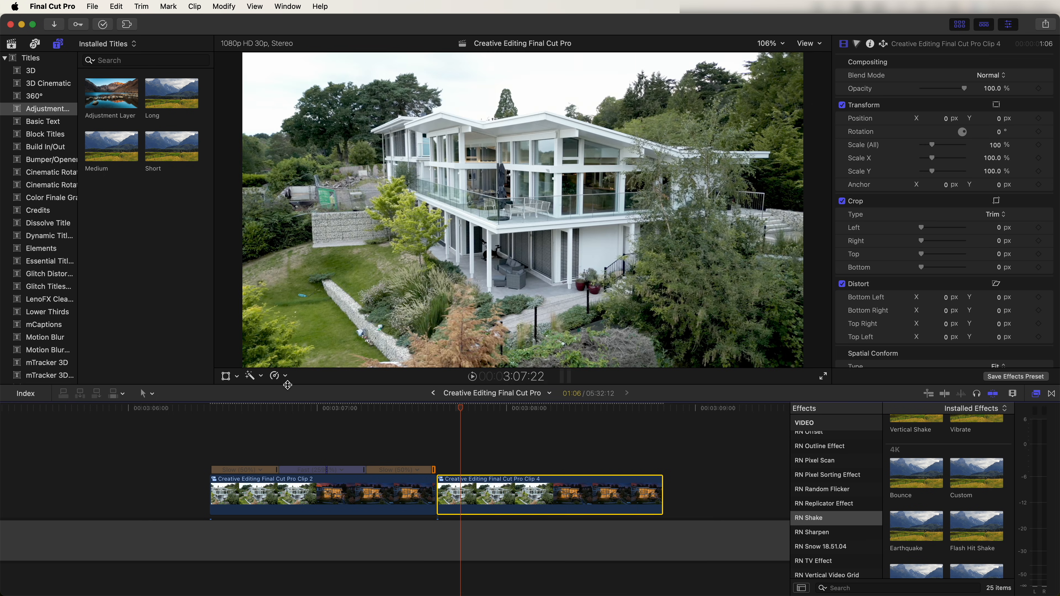
Step: Reverse the new compound clip and play back the day-to-night-to-day sequence
left_click(276, 376)
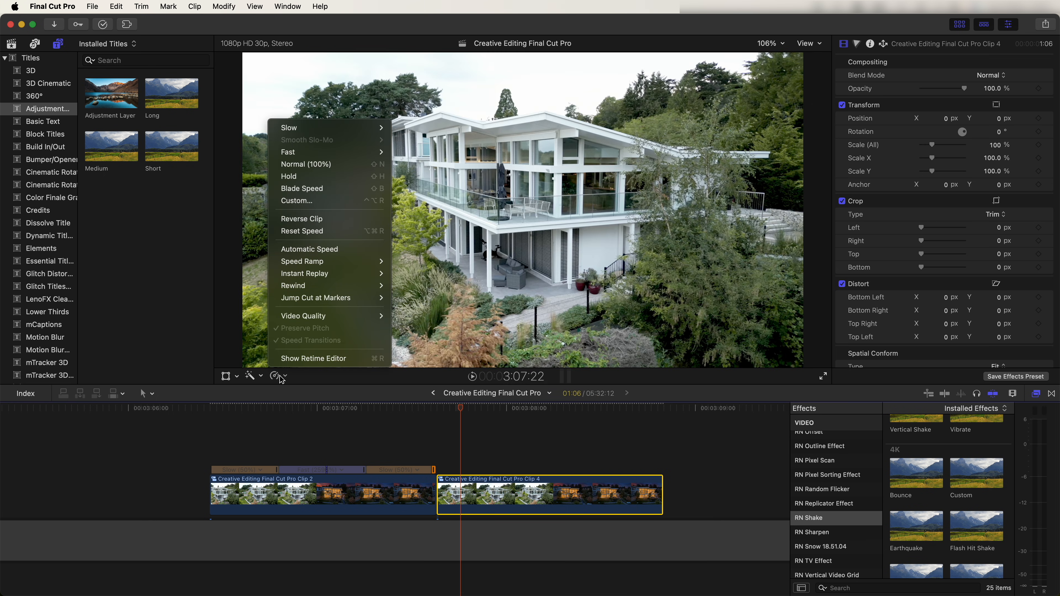
left_click(301, 218)
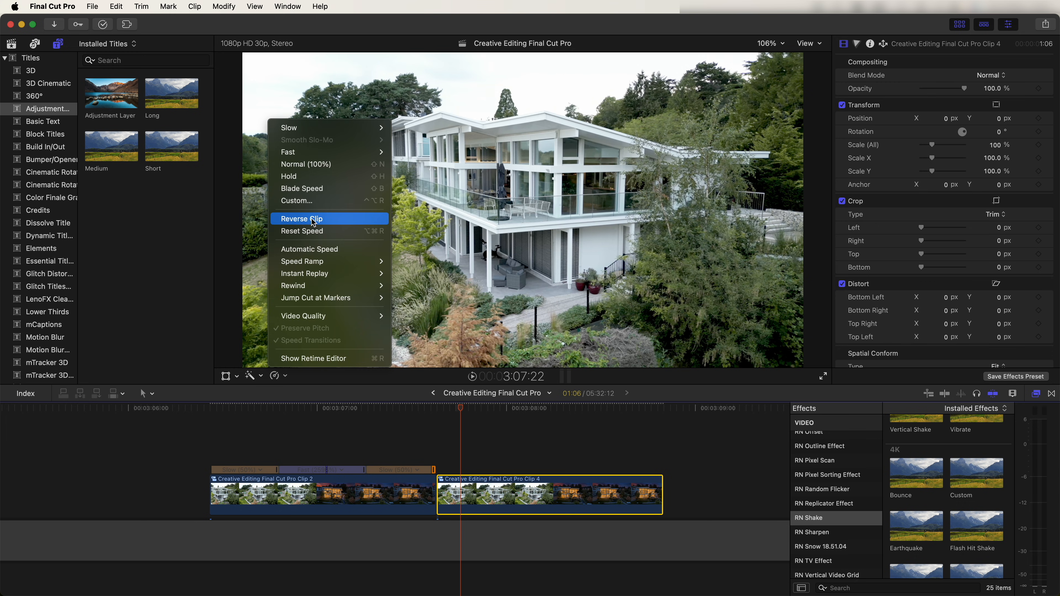
key("space")
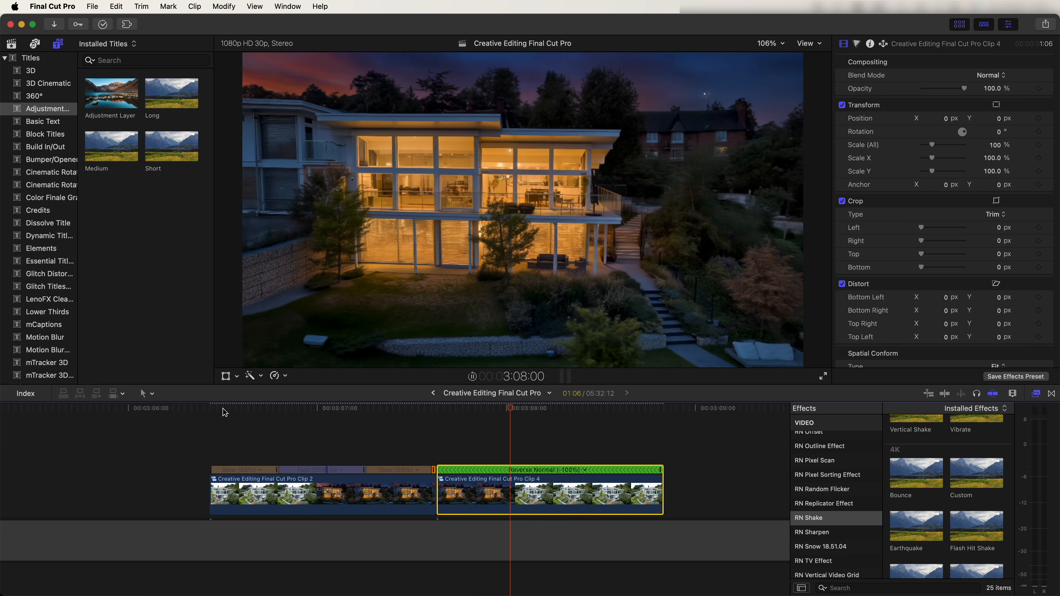
key("space")
Step: Trim the slow frames around the cut between the forward and reversed clips and preview the join
left_click(433, 487)
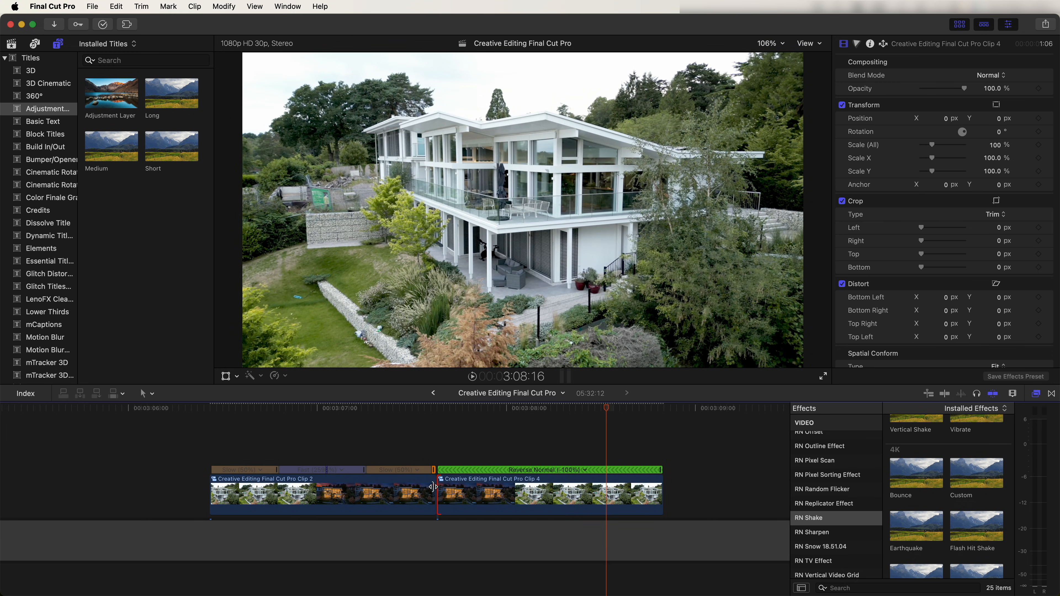
mouse_move(433, 487)
left_mouse_down()
mouse_move(398, 487)
mouse_move(458, 491)
mouse_move(425, 492)
left_mouse_up()
left_click(270, 412)
key("space")
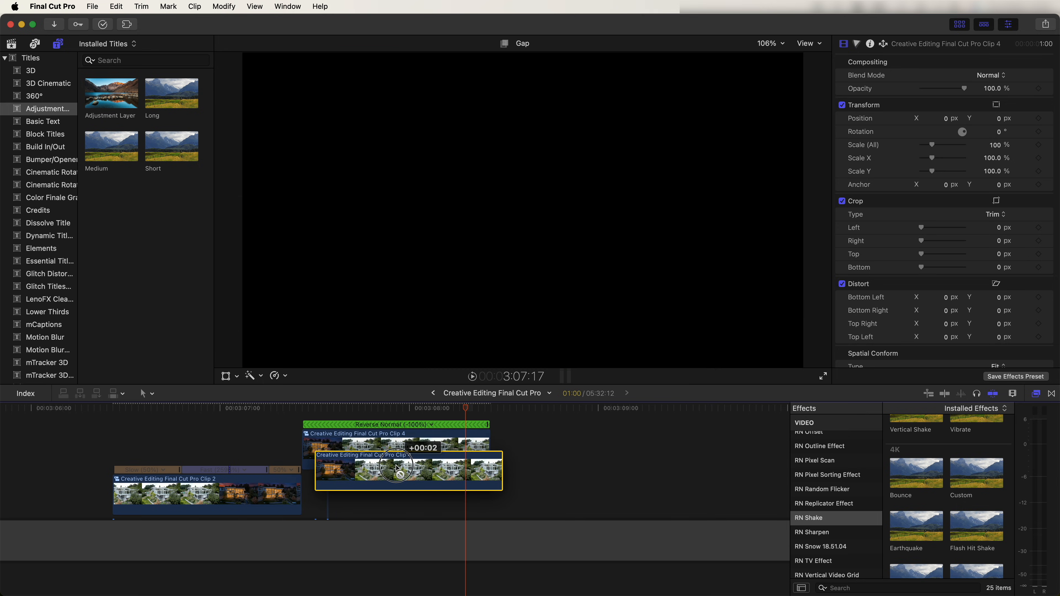
Step: Duplicate the reversed clip after itself, flip the copy to play forward, and speed it up to 146%
left_click_drag(394, 457, 538, 493)
left_click(279, 376)
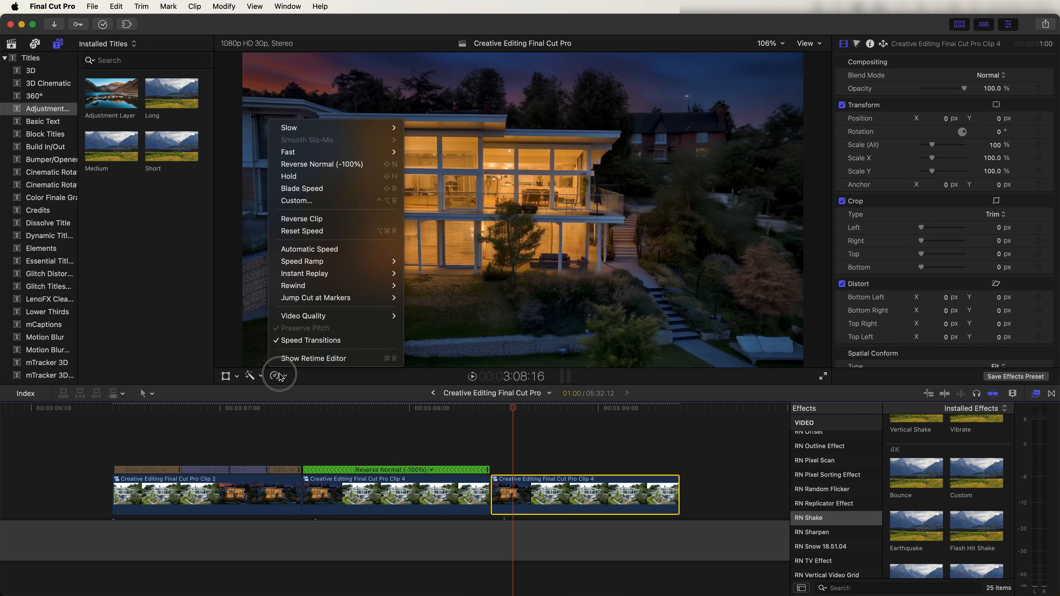
left_click(301, 215)
left_click_drag(648, 476, 596, 476)
Step: Duplicate the 146% clip at the end of the sequence, reverse the copy, and speed it up to 275%
left_click_drag(535, 491, 654, 495)
left_click(276, 376)
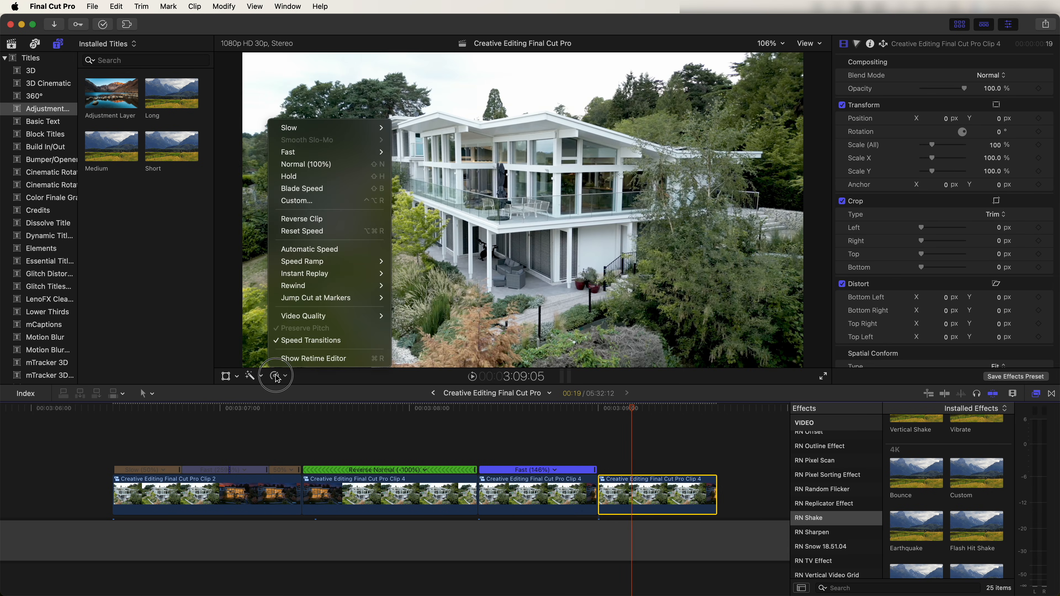
left_click(301, 219)
left_click_drag(715, 470, 672, 473)
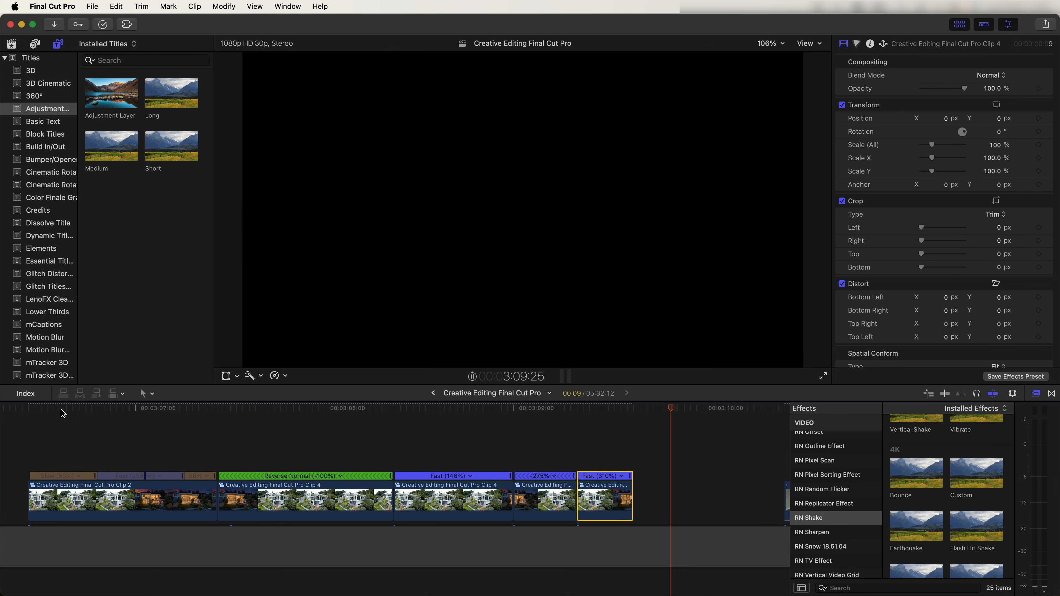
Step: Add the Short adjustment layer title above the clips and extend it across the whole sequence
left_click(121, 422)
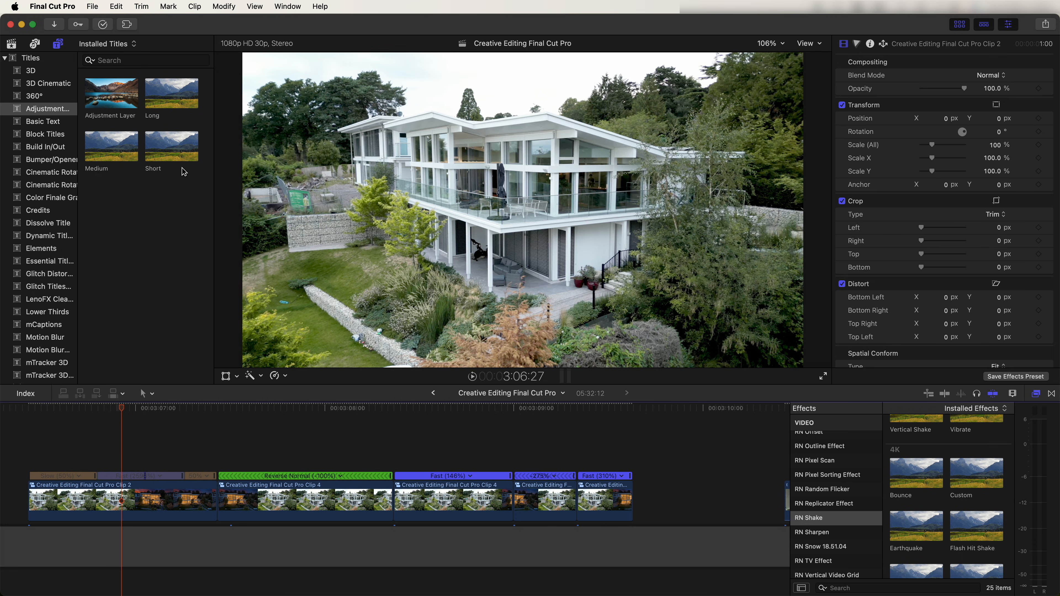
left_click(58, 45)
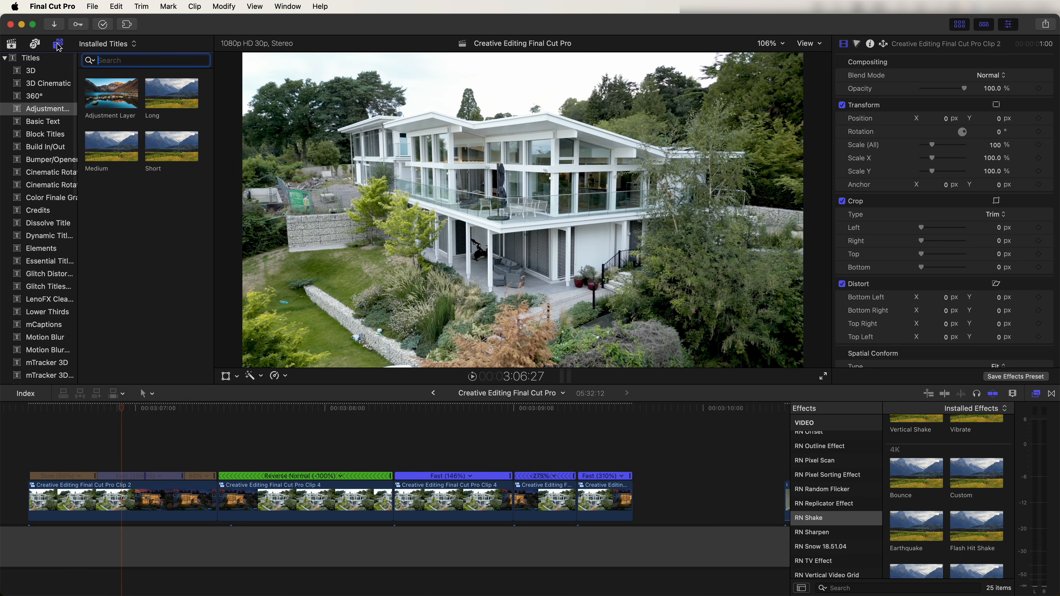
left_click_drag(163, 155, 34, 459)
left_click_drag(349, 462, 633, 462)
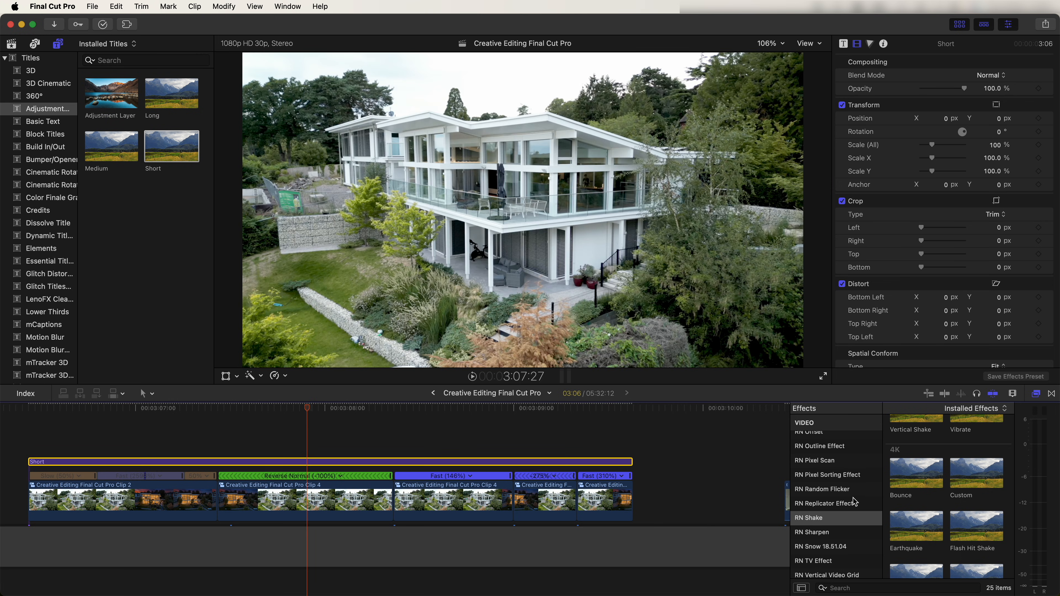
Step: Apply the 4K Bounce effect from RN Shake to the adjustment layer
scroll(830, 510, "down", 1)
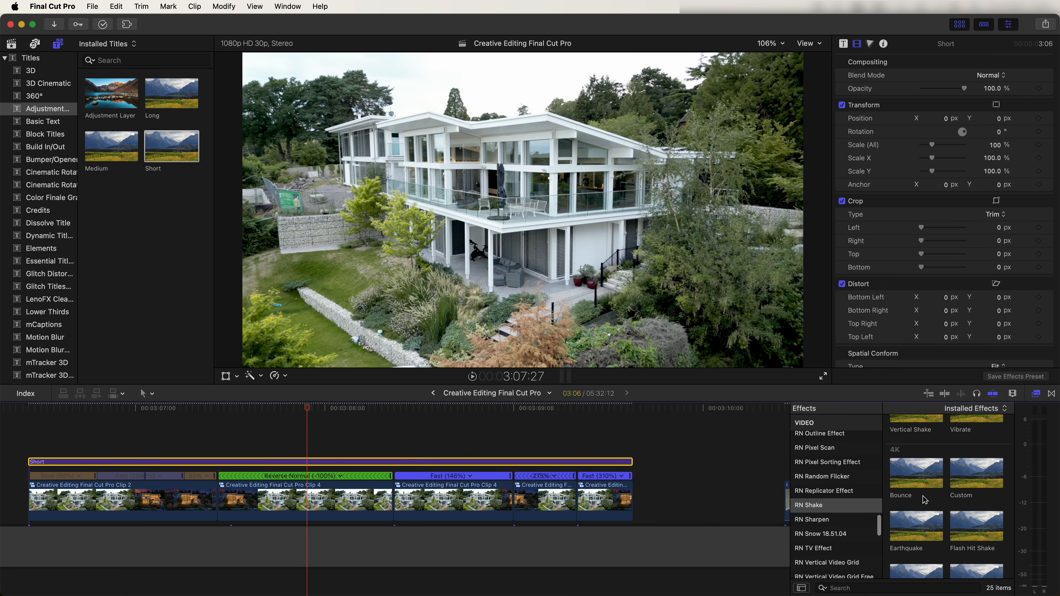
scroll(924, 499, "up", 2)
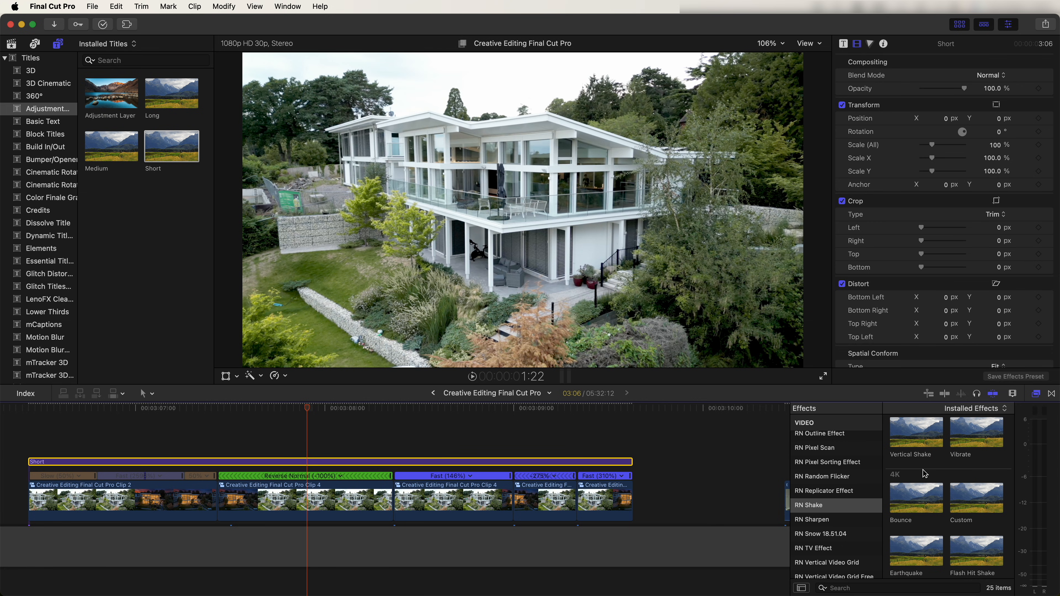
left_click_drag(917, 495, 253, 461)
Step: Set Bounce's vertical and horizontal amounts to 0, Rotation Bounce Amount to about 1.46 and Rotation Bounce Length to 100, and preview the shake
left_click(260, 410)
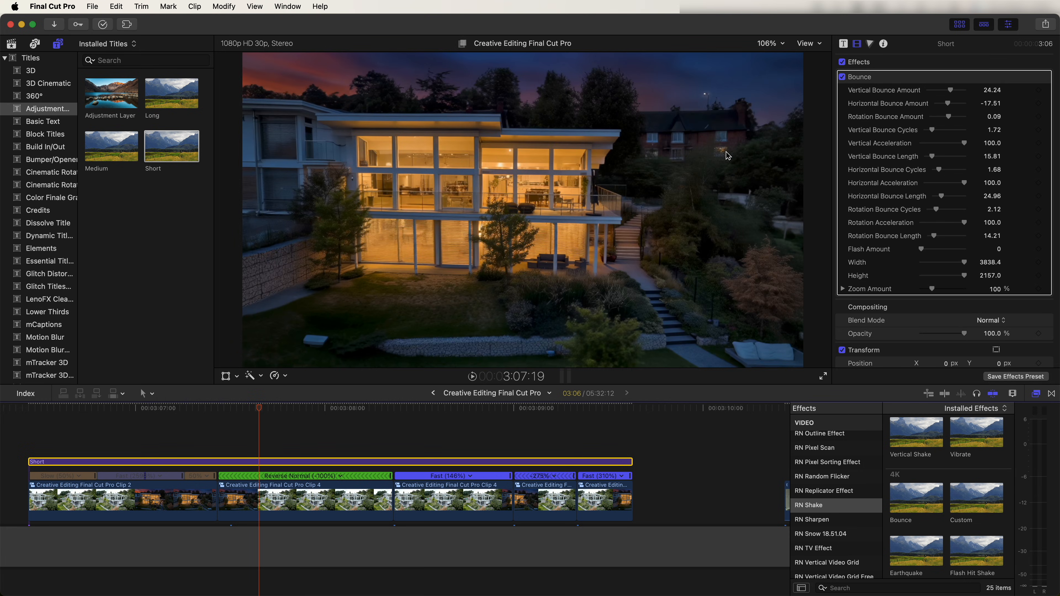
left_click(992, 90)
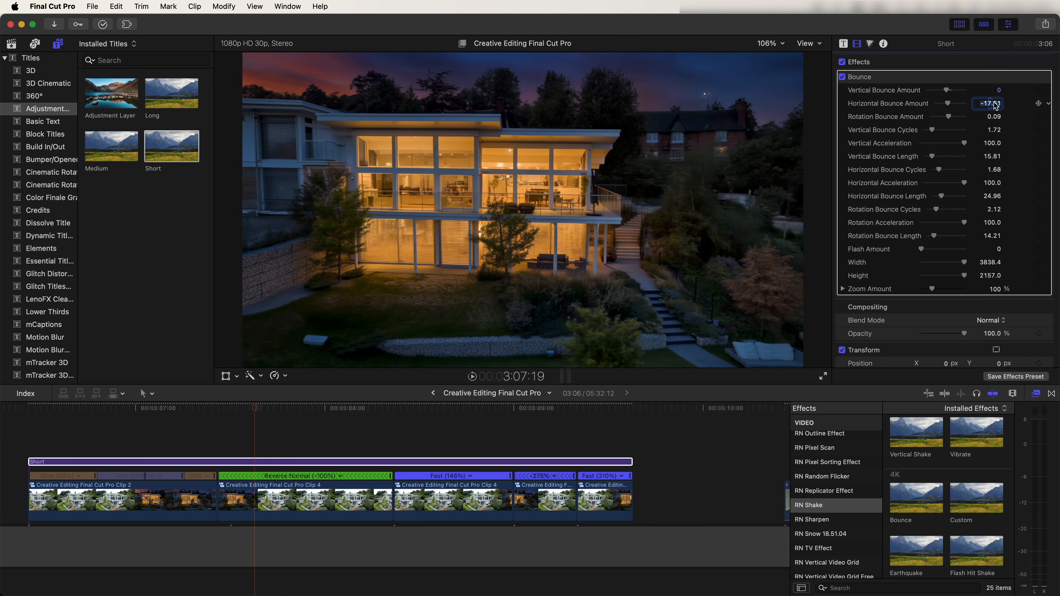
left_click_drag(958, 120, 961, 121)
left_click_drag(937, 235, 976, 238)
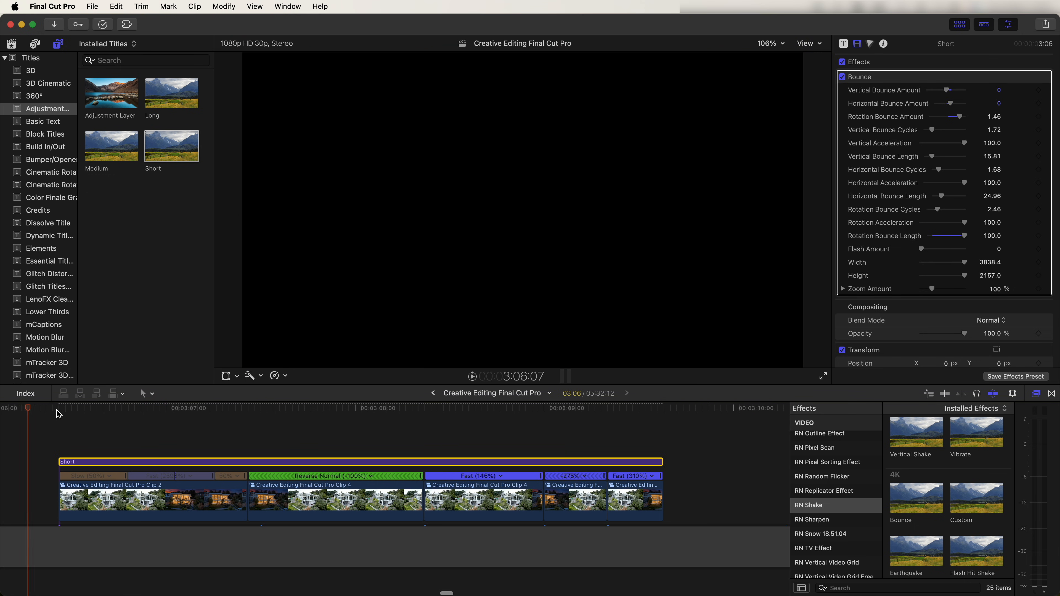
left_click(75, 407)
key("space")
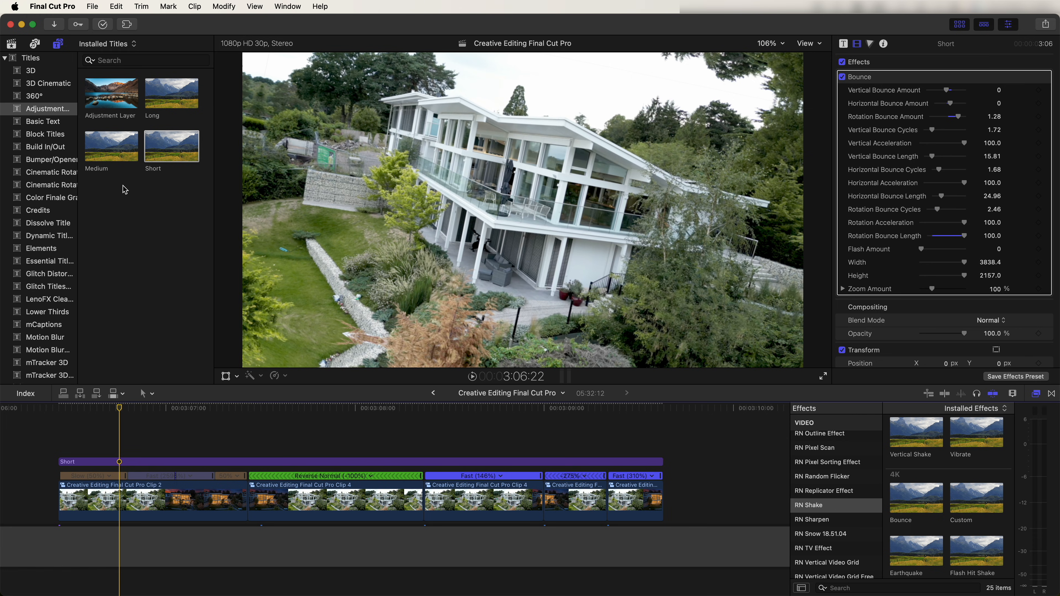
Step: Add the Moderate Motion Blur 2 title above the Short adjustment layer and play back the sequence
left_click(59, 46)
scroll(45, 180, "down", 3)
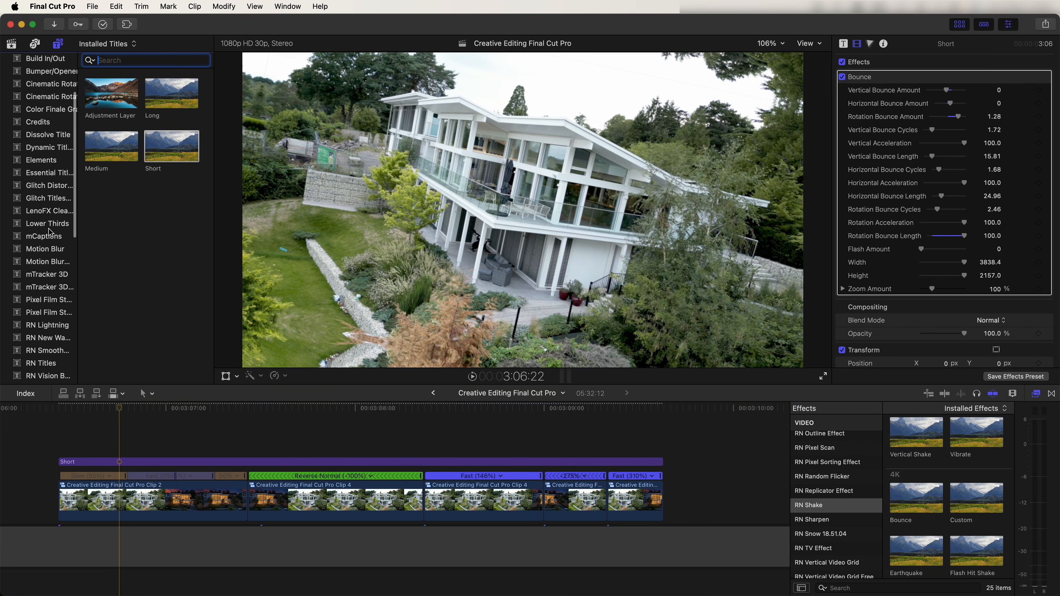
left_click(53, 250)
left_click_drag(120, 99, 130, 443)
key("space")
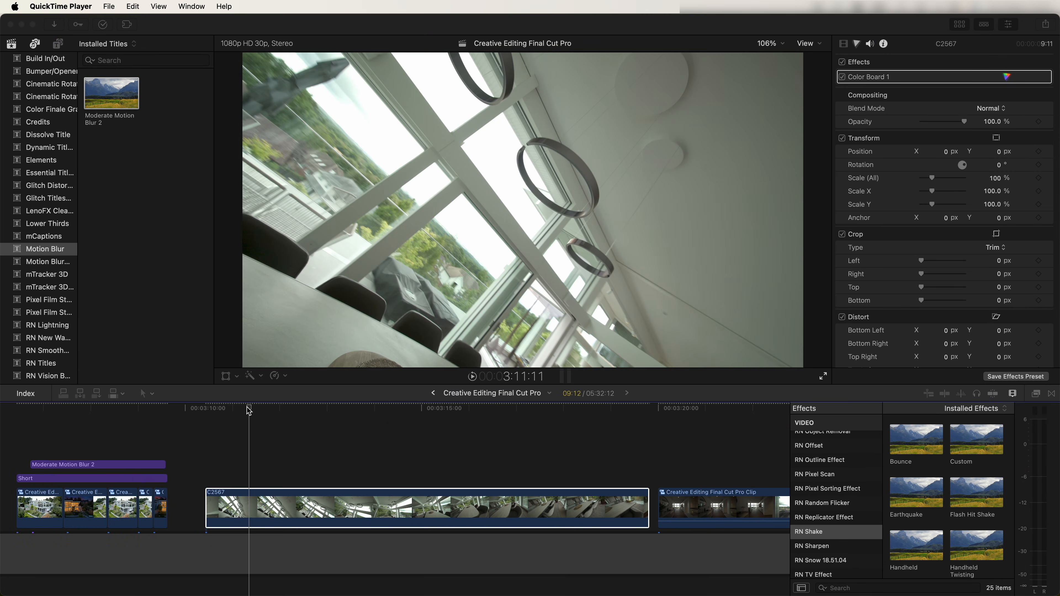
Step: Select the opening section of clip C2567 as a range and retime it to Fast 8x
left_click(244, 437)
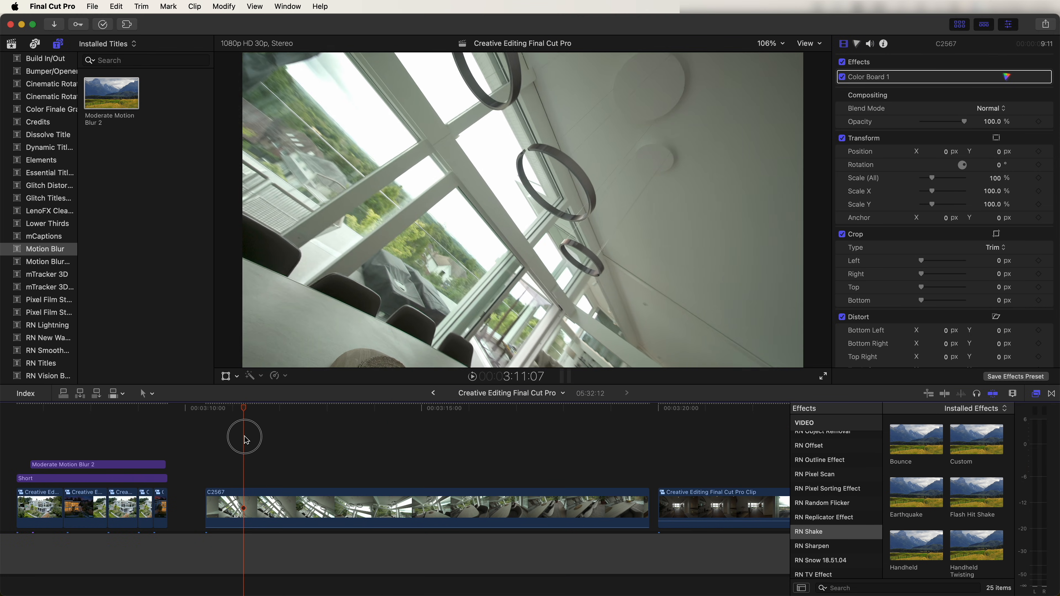
left_click_drag(305, 442, 277, 461)
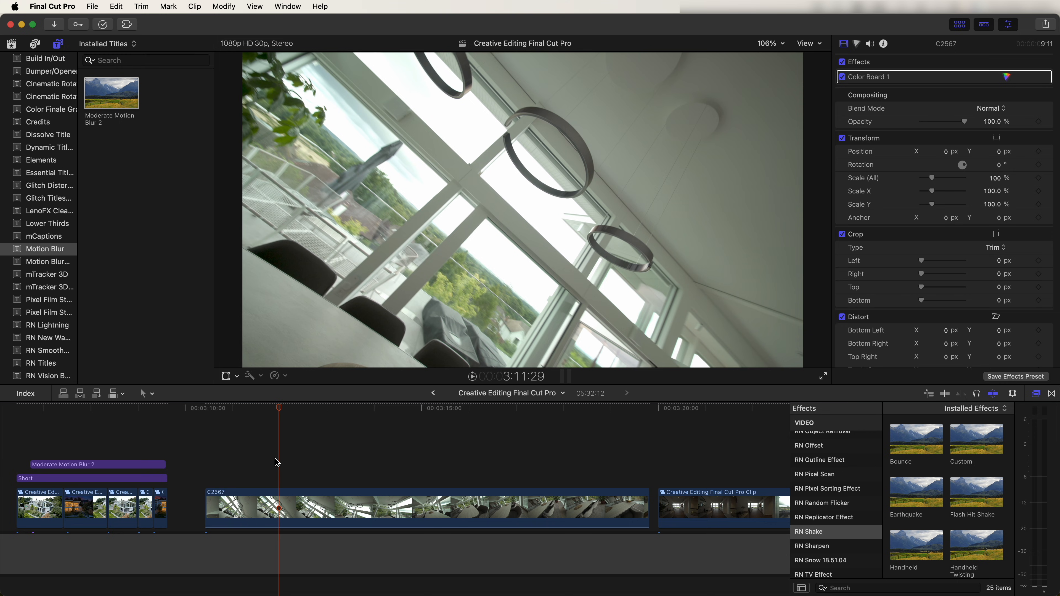
scroll(277, 461, "down", 2)
left_click_drag(299, 475, 209, 476)
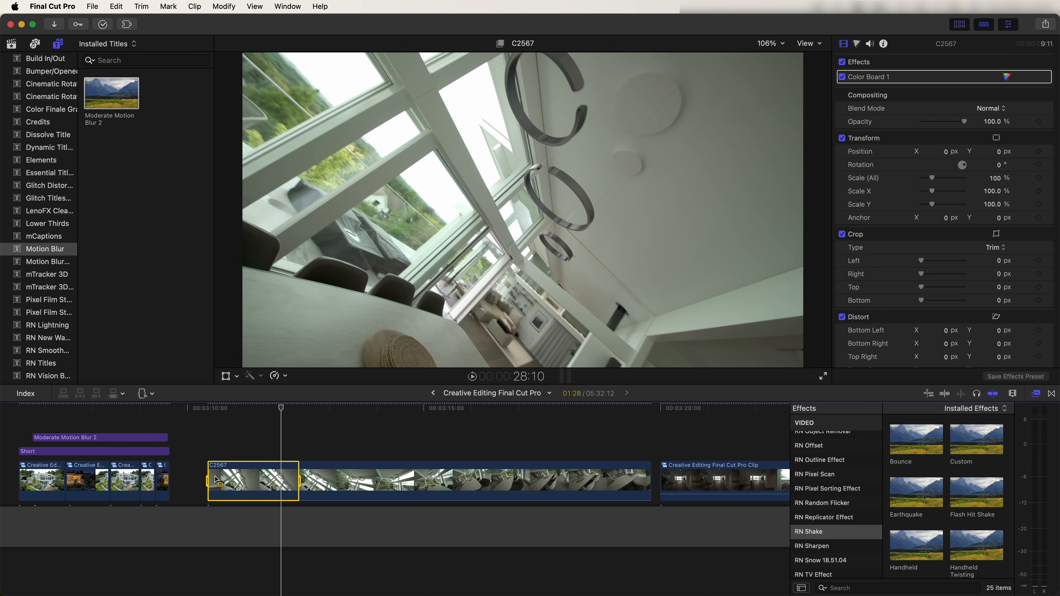
left_click(277, 376)
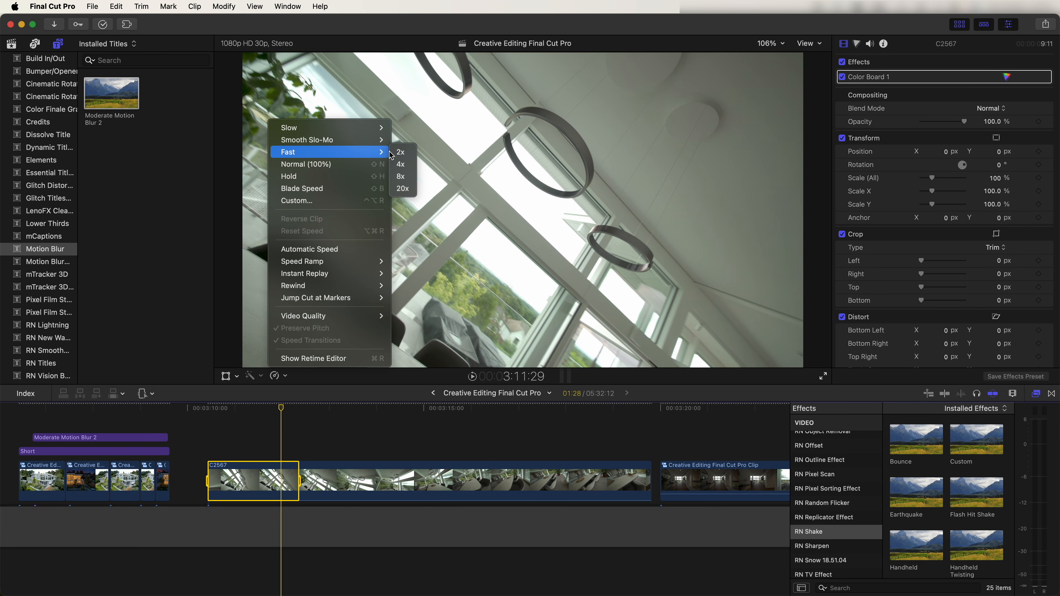
left_click(401, 177)
Step: Select a range in the middle of clip C2567 and retime it to Fast 8x
left_click_drag(276, 479, 446, 479)
left_click(275, 376)
mouse_move(301, 154)
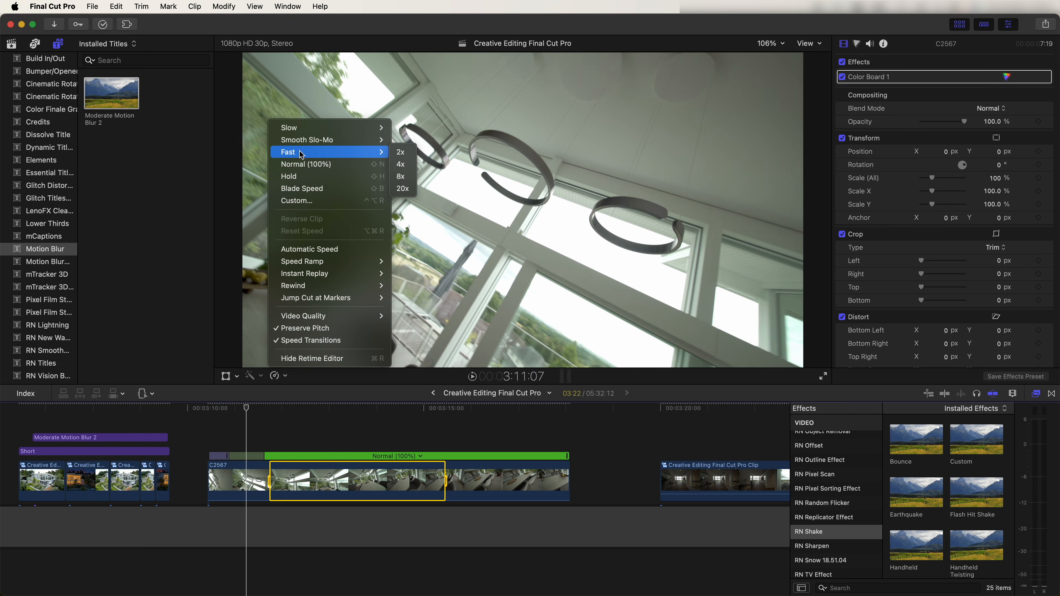
left_click(401, 177)
Step: Select a range at the end of clip C2567 and retime it to Fast 8x
left_click_drag(292, 479, 415, 476)
left_click(274, 375)
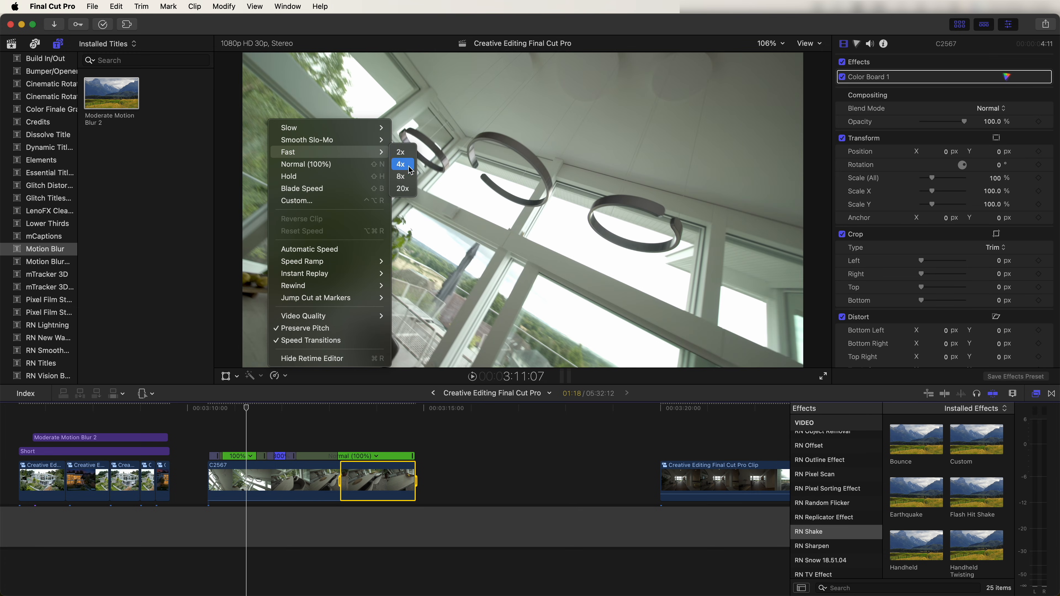
left_click(410, 178)
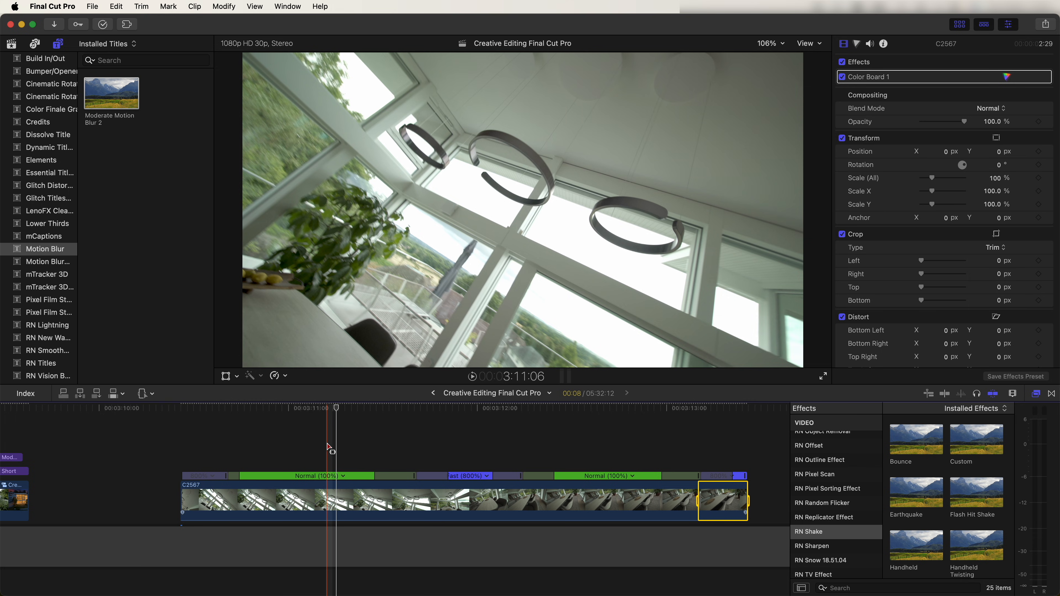
Step: Widen the speed transitions between C2567's normal and fast sections for smoother ramps
key("a")
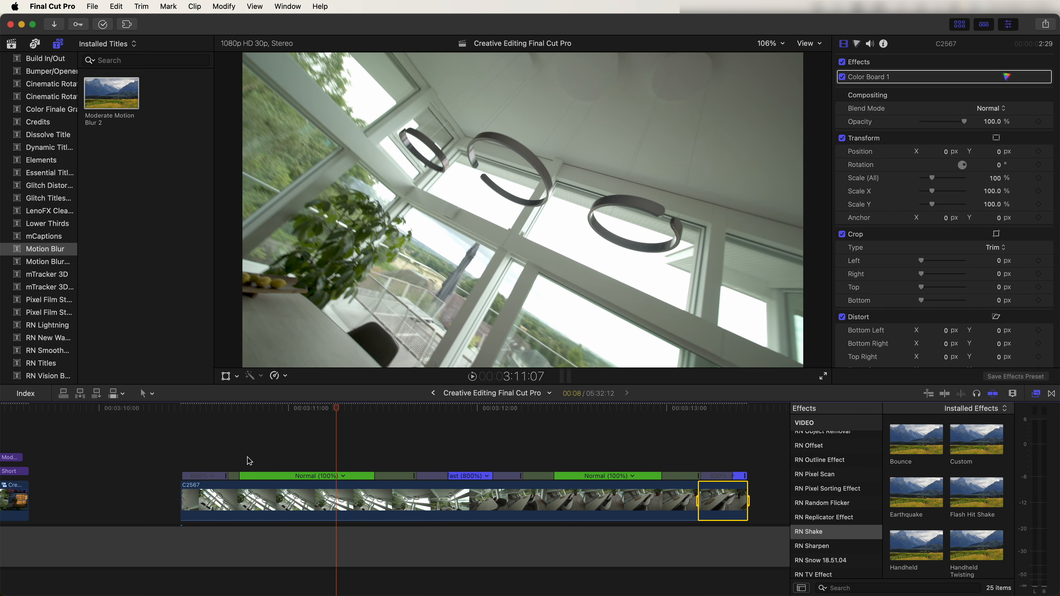
left_click_drag(238, 475, 306, 477)
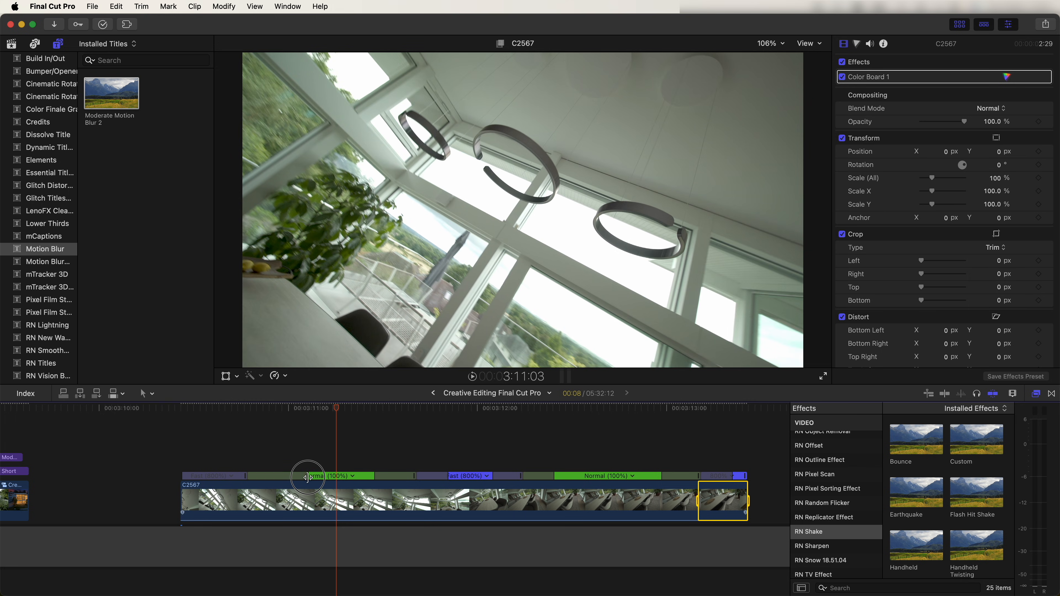
left_click_drag(381, 471, 344, 472)
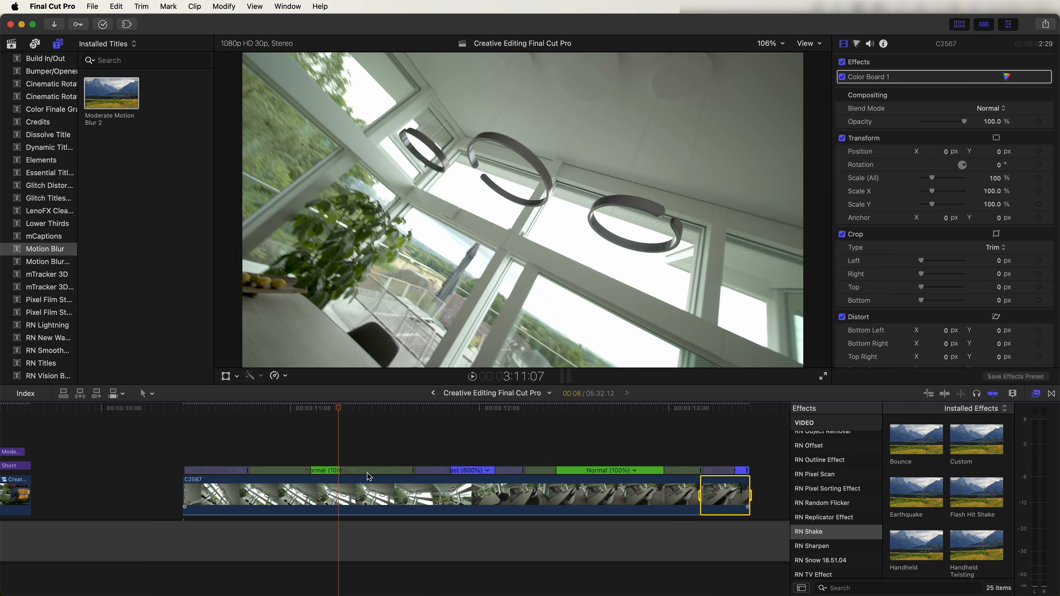
left_click_drag(449, 472, 473, 472)
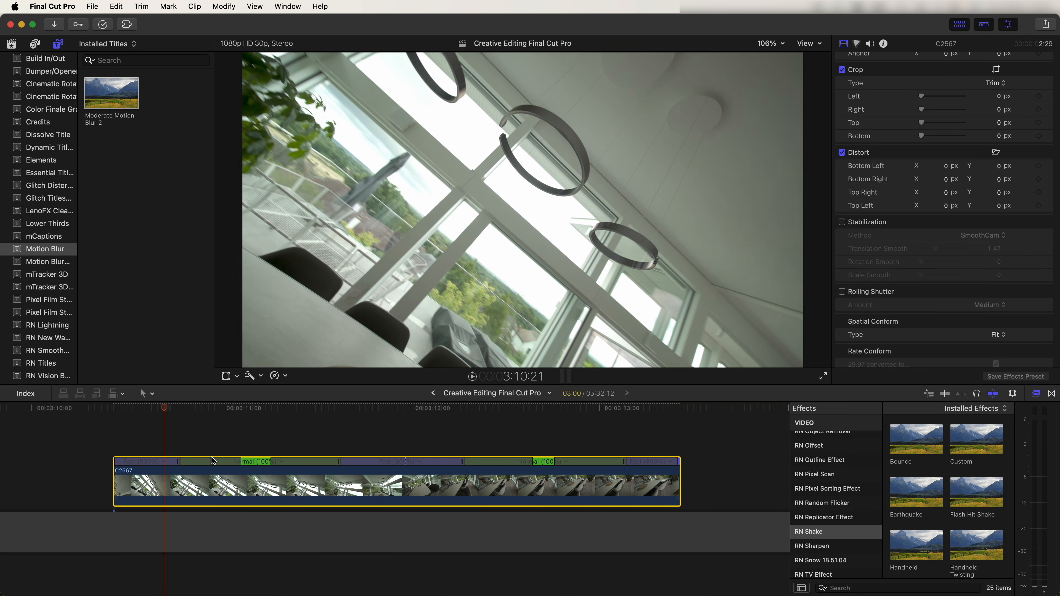
Step: Enable Stabilization on clip C2567 and set Translation Smooth to about 1.33
scroll(961, 205, "down", 3)
scroll(939, 180, "up", 8)
scroll(912, 153, "down", 4)
scroll(913, 154, "down", 1)
left_click(843, 234)
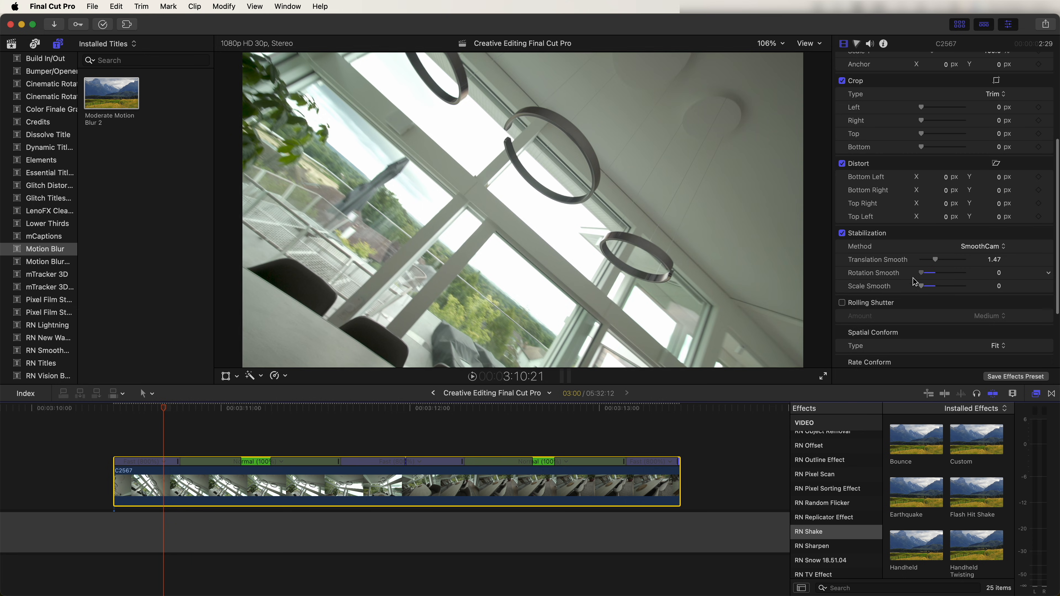
left_click_drag(937, 263, 935, 264)
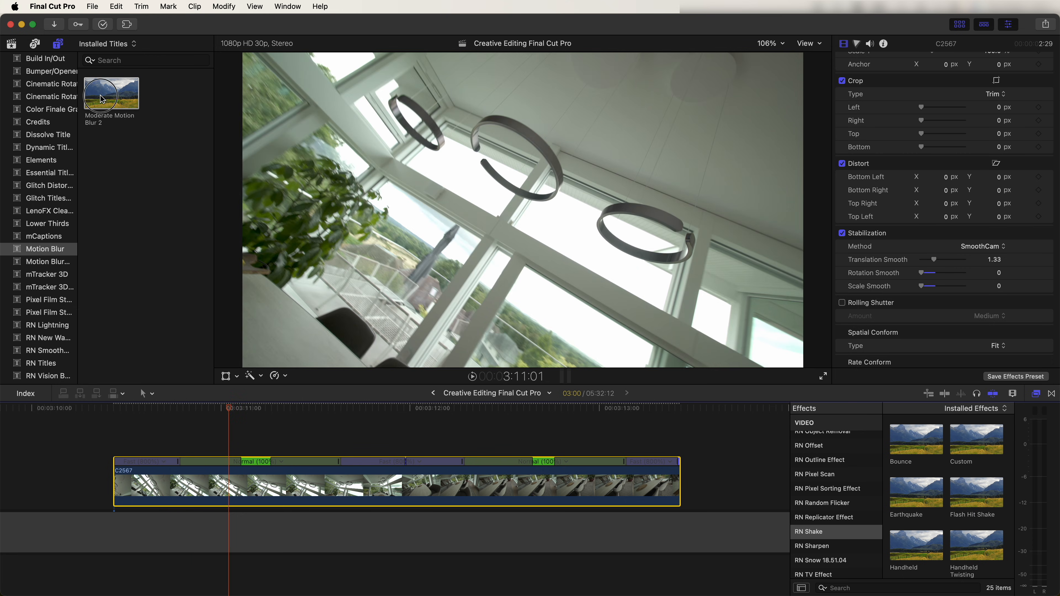
Step: Add Moderate Motion Blur 2 over C2567's first fast section, trimmed to fit, and copy it over the other fast sections
left_click_drag(102, 99, 118, 438)
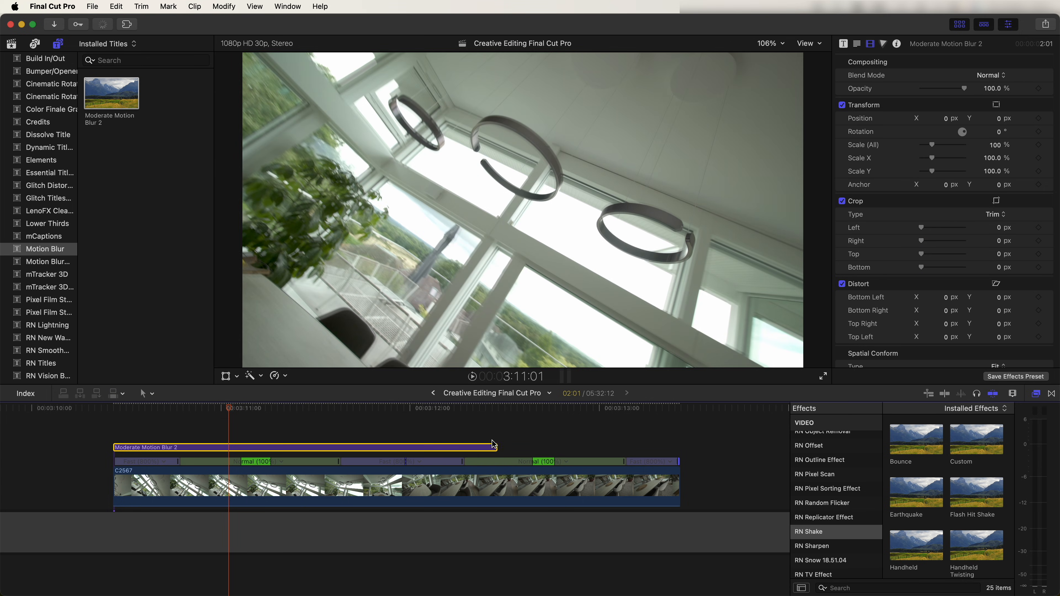
left_click_drag(493, 442, 179, 450)
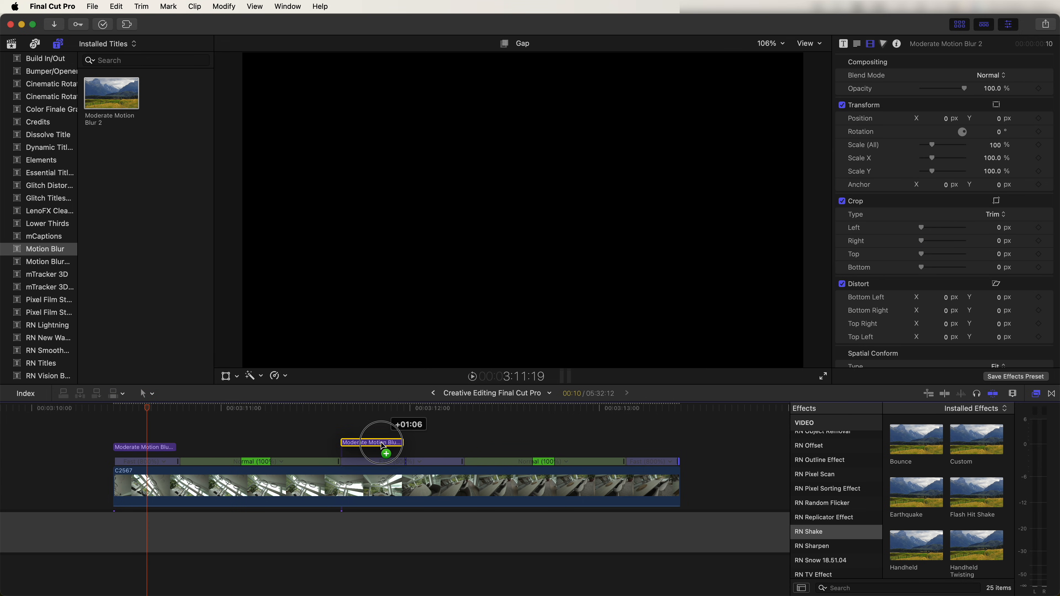
left_click_drag(385, 450, 456, 449)
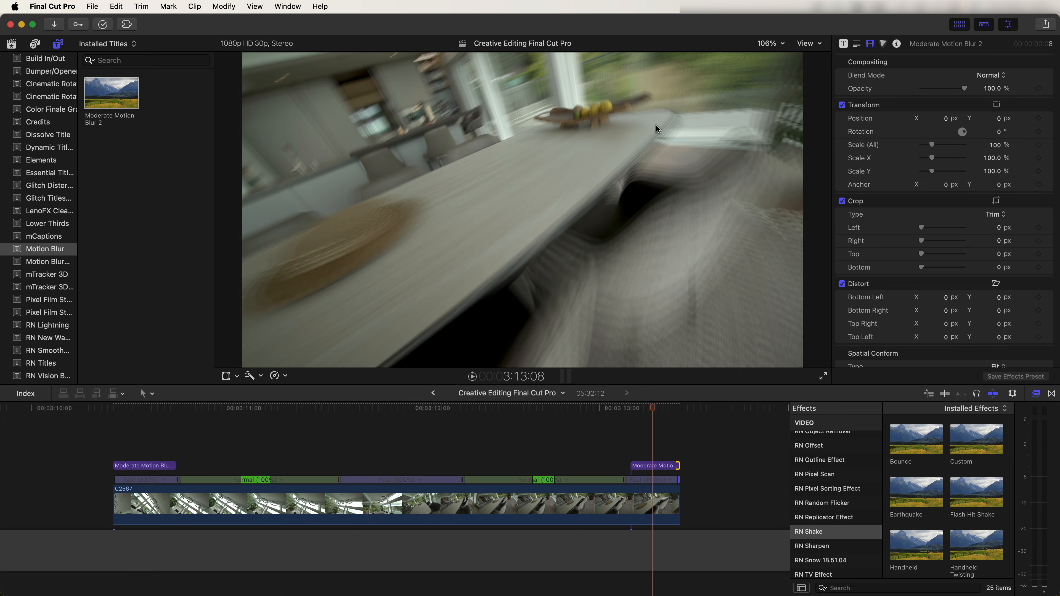
Step: Apply the Portal 06 transition from RN Portal Transitions to the end of clip C2564
left_click(323, 501)
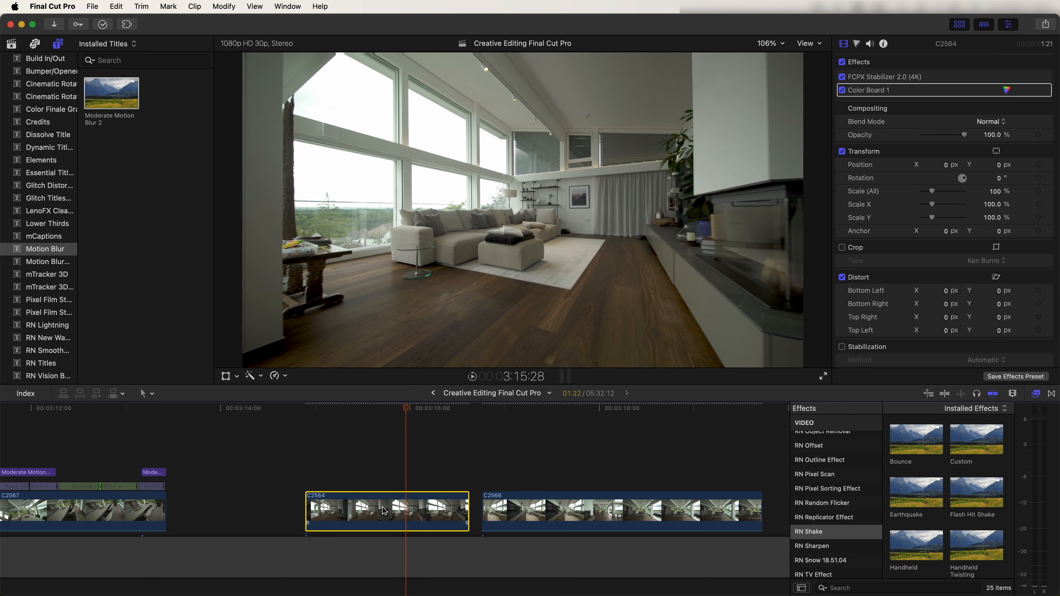
left_click(467, 505)
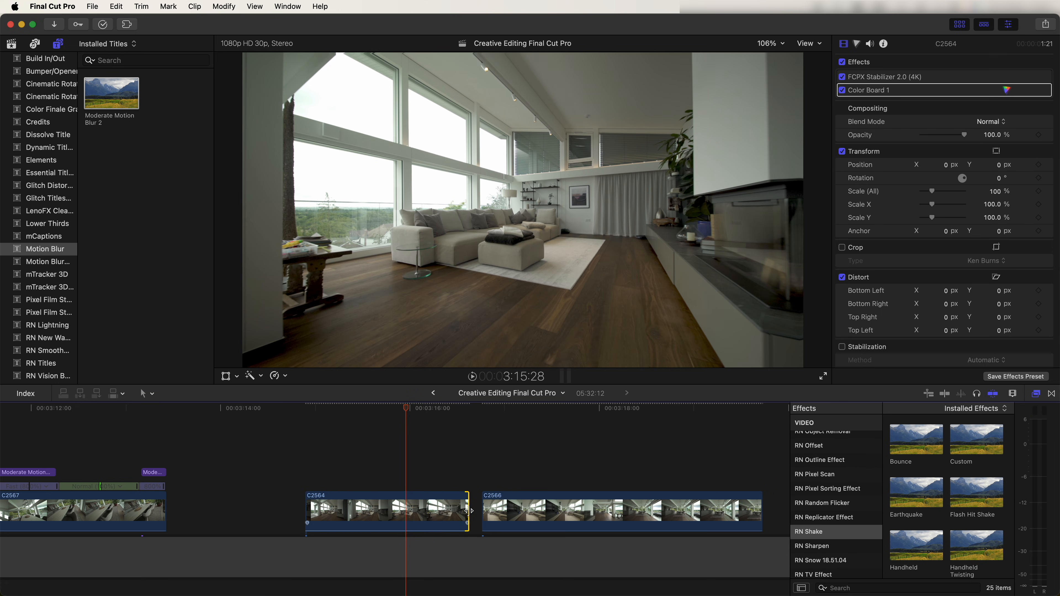
left_click(1051, 394)
scroll(787, 505, "up", 3)
scroll(826, 467, "up", 10)
left_click(827, 459)
scroll(851, 475, "up", 1)
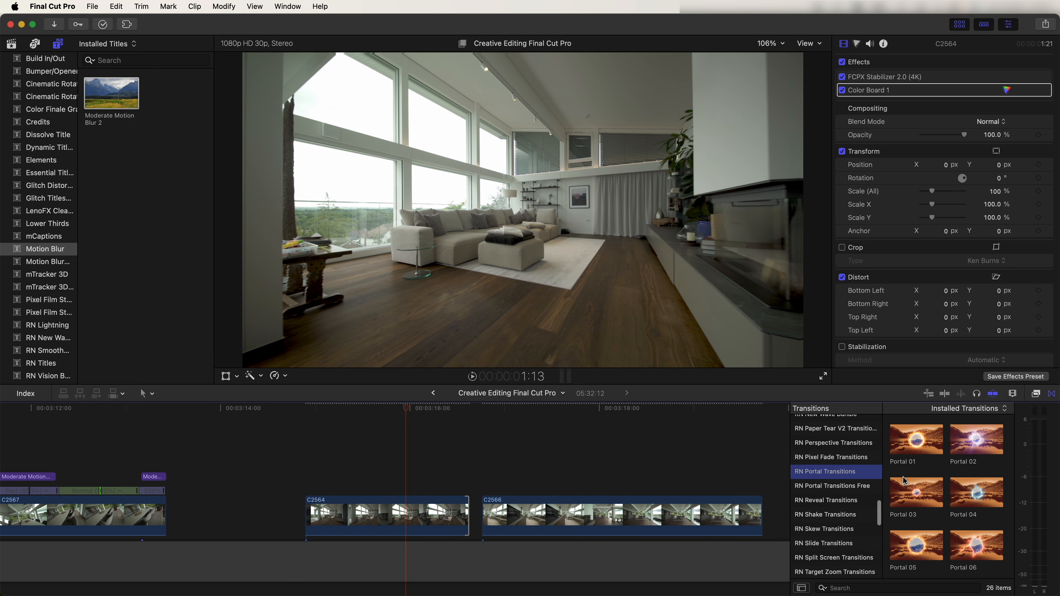
scroll(968, 513, "down", 2)
left_click_drag(972, 489, 387, 514)
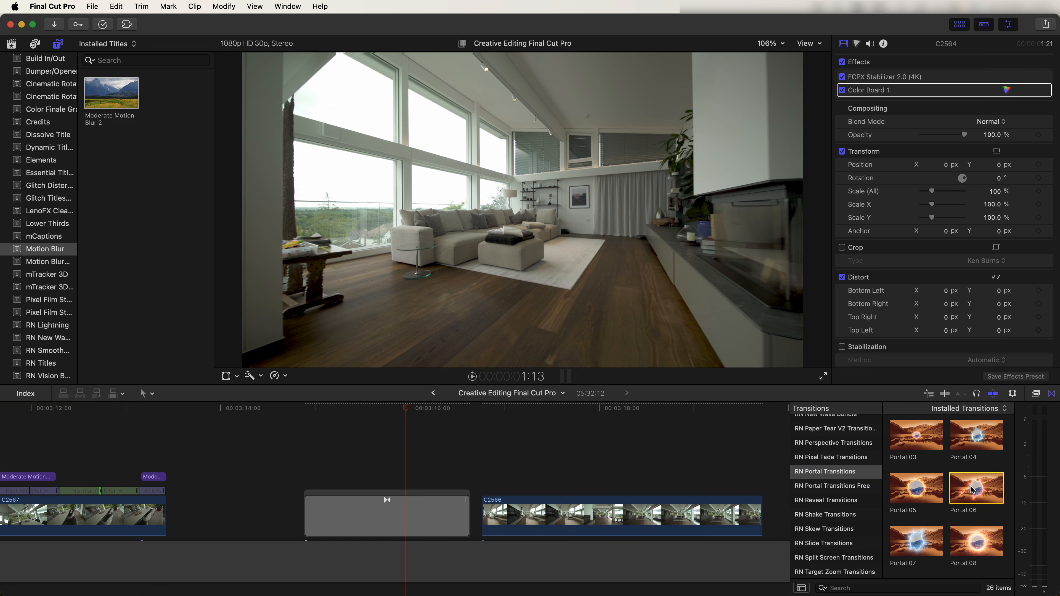
Step: Raise C2564 above the main storyline, slide C2566 beneath its portal transition, and preview the result
left_click(332, 518)
left_click_drag(500, 518, 367, 519)
left_click(320, 411)
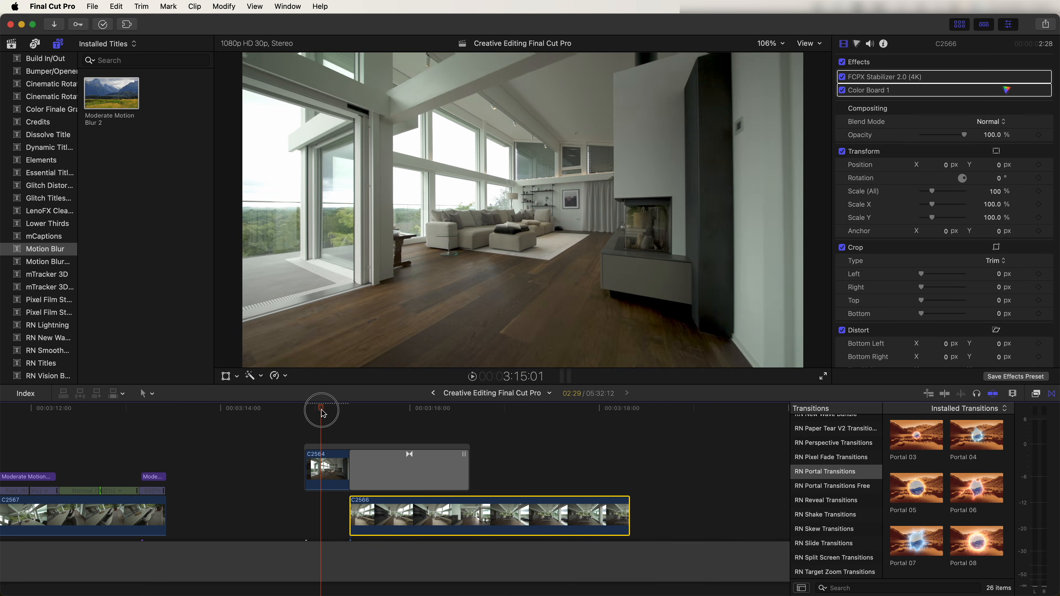
key("space")
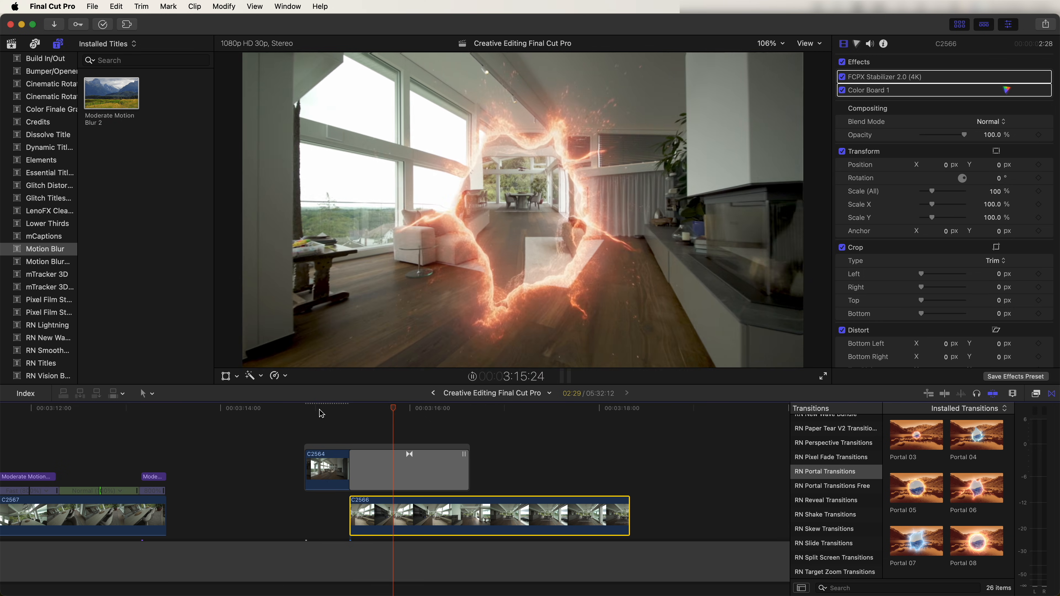
key("space")
Step: Show the retime editor for clip C2566 and scrub through its speed ramp
key("super+r")
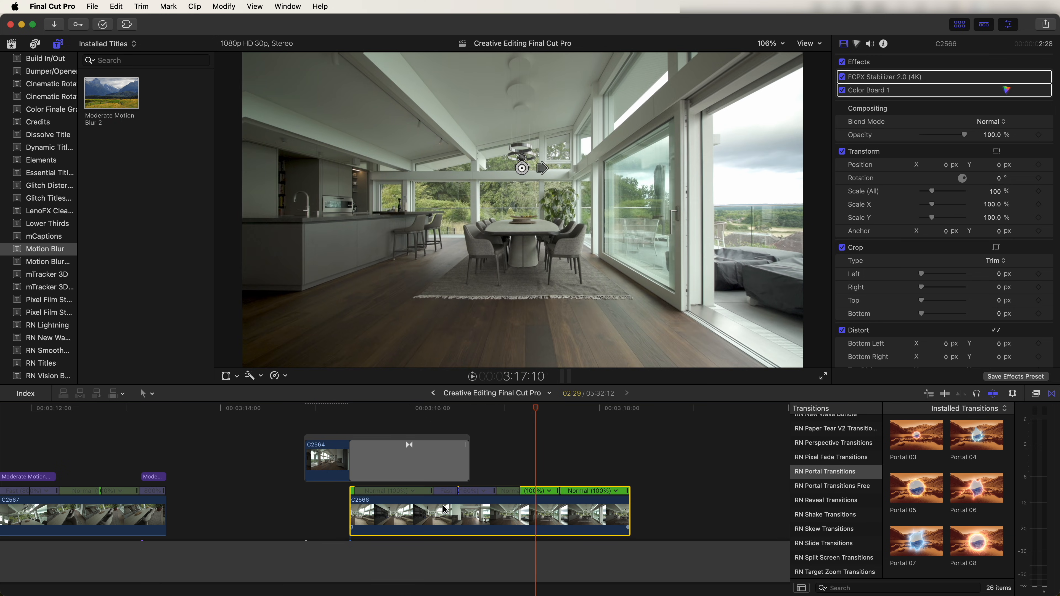
left_click_drag(455, 412, 425, 412)
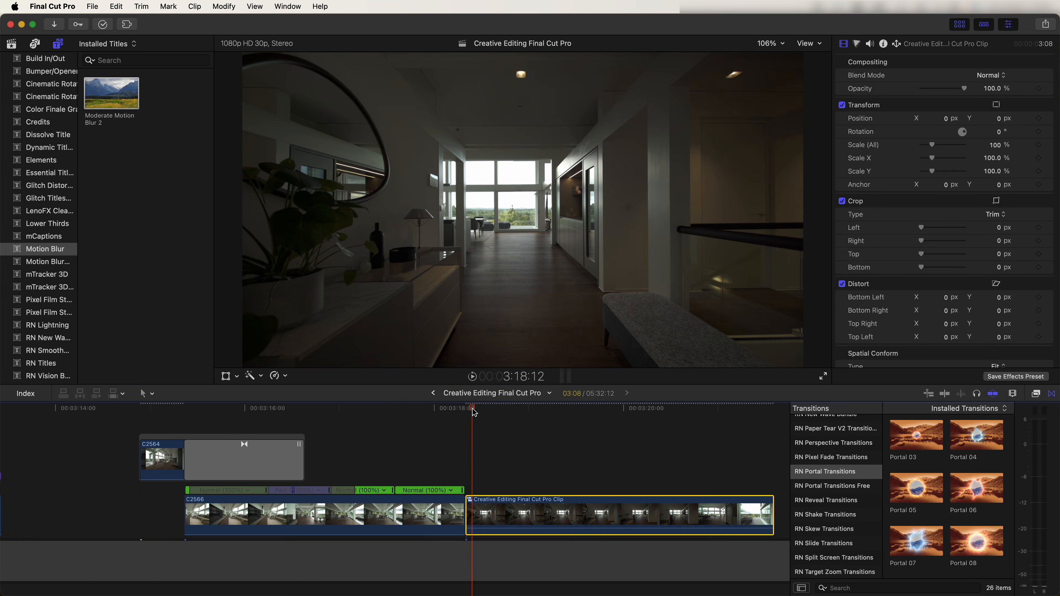
Step: Split the hallway compound clip near its end, place the first part above the end of C2566, and scrub the overlap
left_click_drag(474, 412, 674, 431)
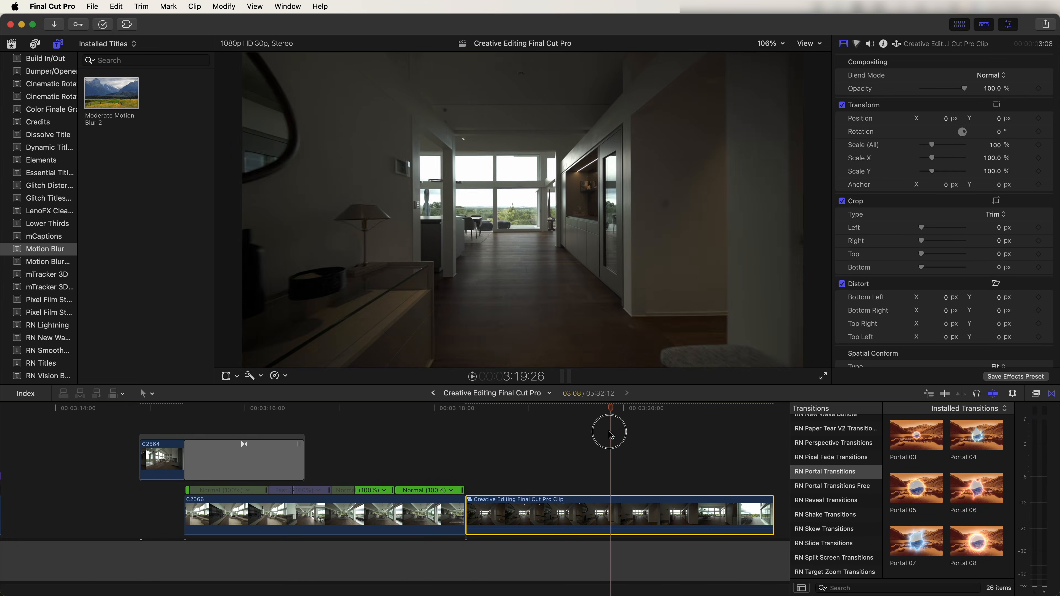
key("cmd+b")
left_click_drag(535, 515, 443, 460)
left_click(380, 410)
left_click_drag(379, 408, 372, 408)
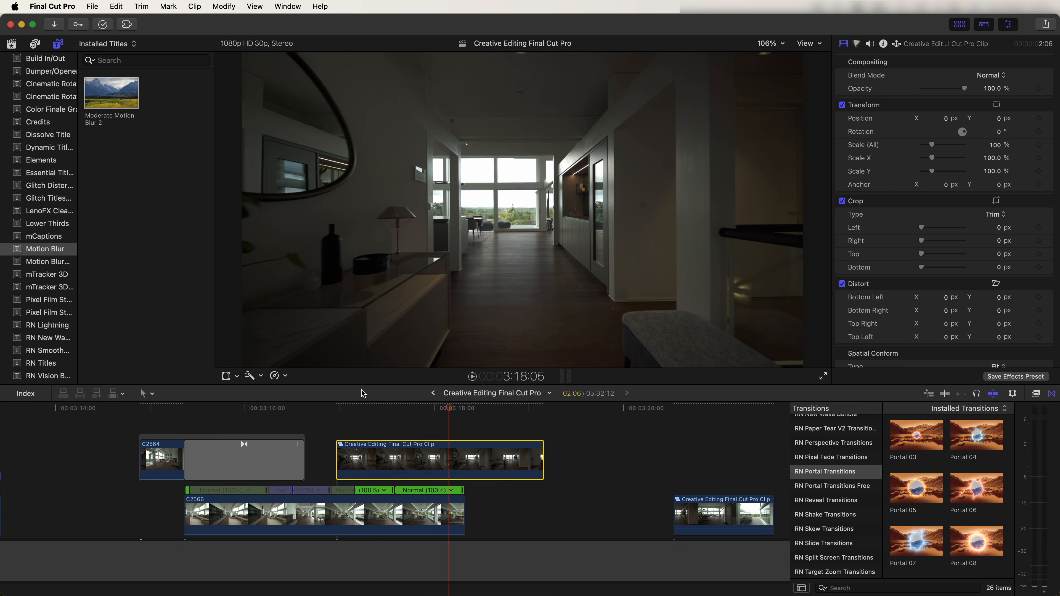
left_click_drag(359, 407, 341, 424)
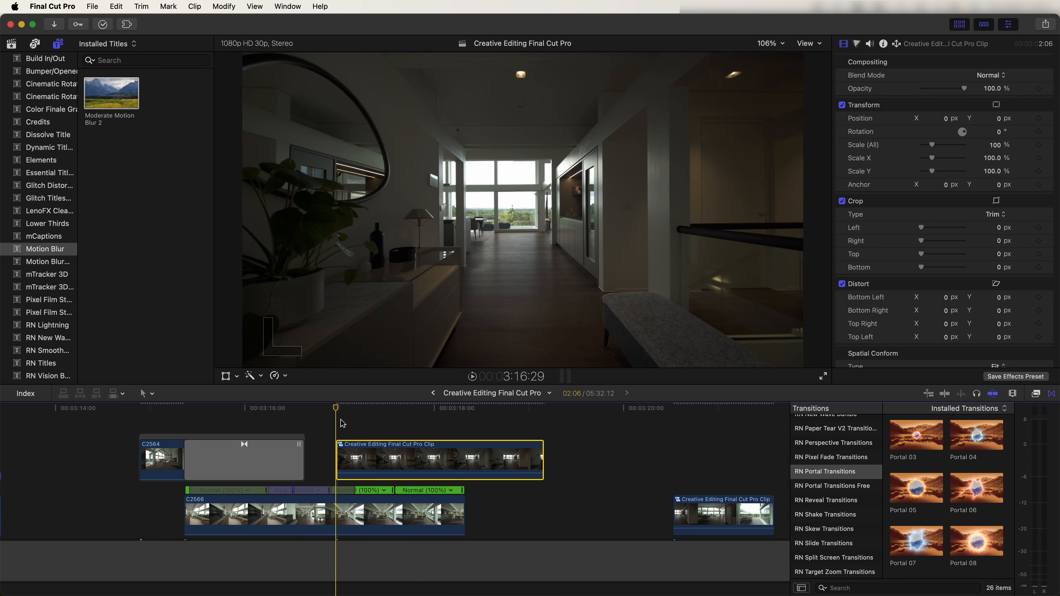
Step: Add a Magnetic Mask to the raised hallway clip, mark the sideboard with its lamp and bottle, and analyze the mask
key("space")
left_click(252, 376)
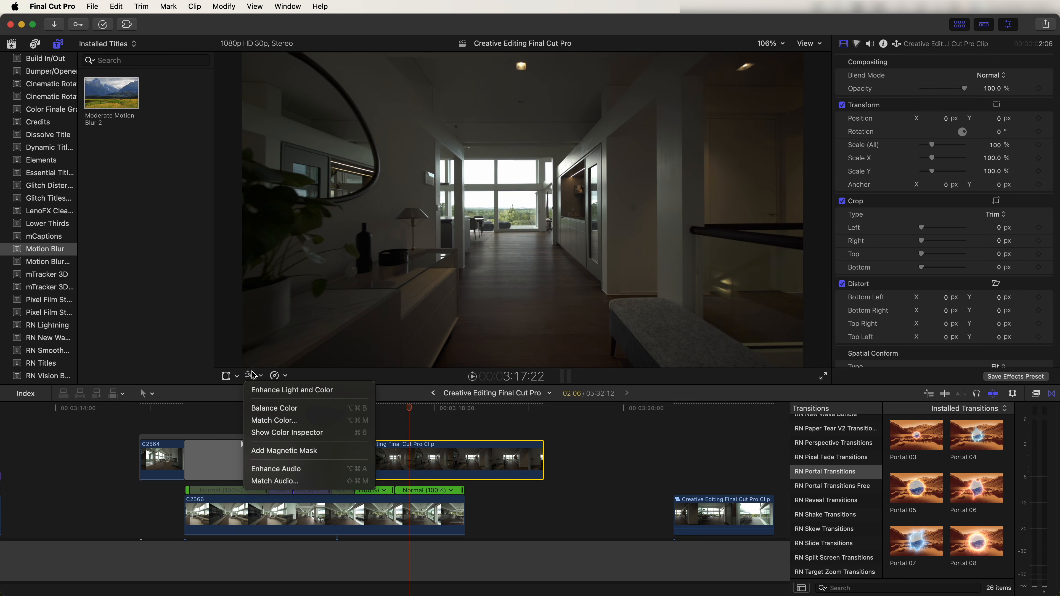
left_click(296, 451)
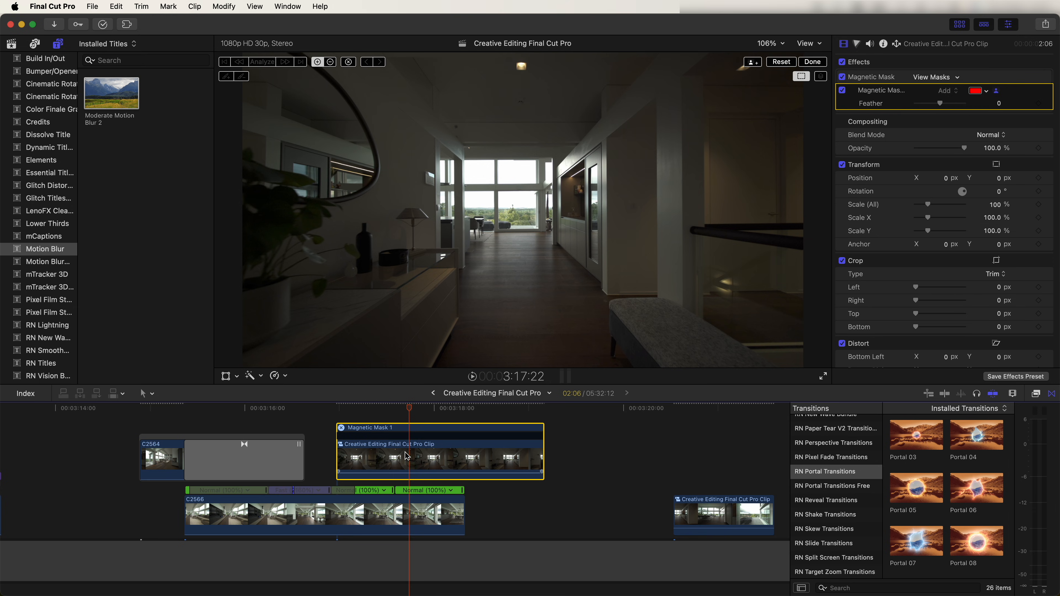
left_click(414, 214)
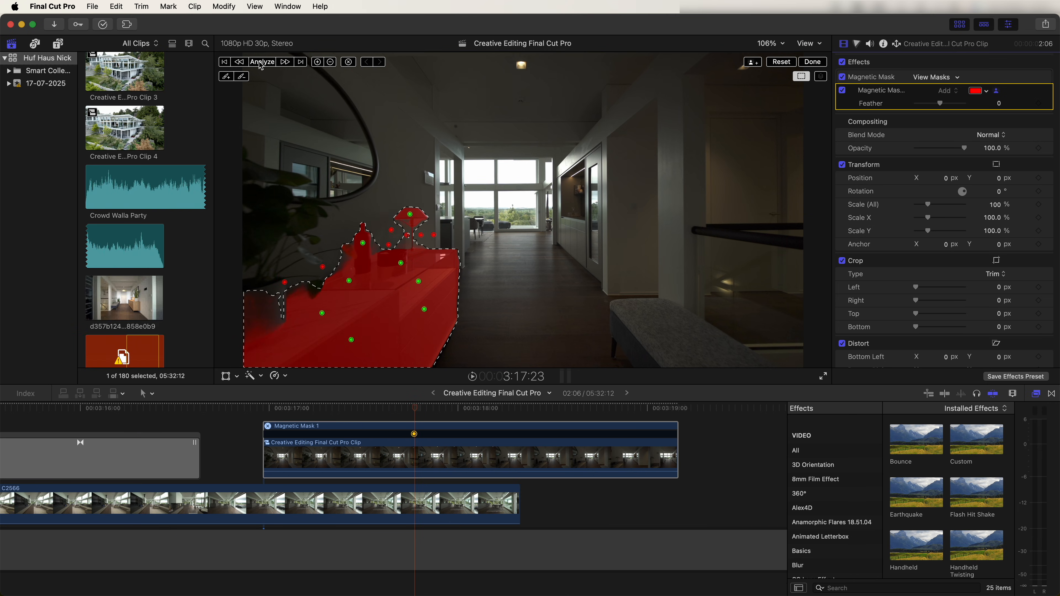
left_click(261, 62)
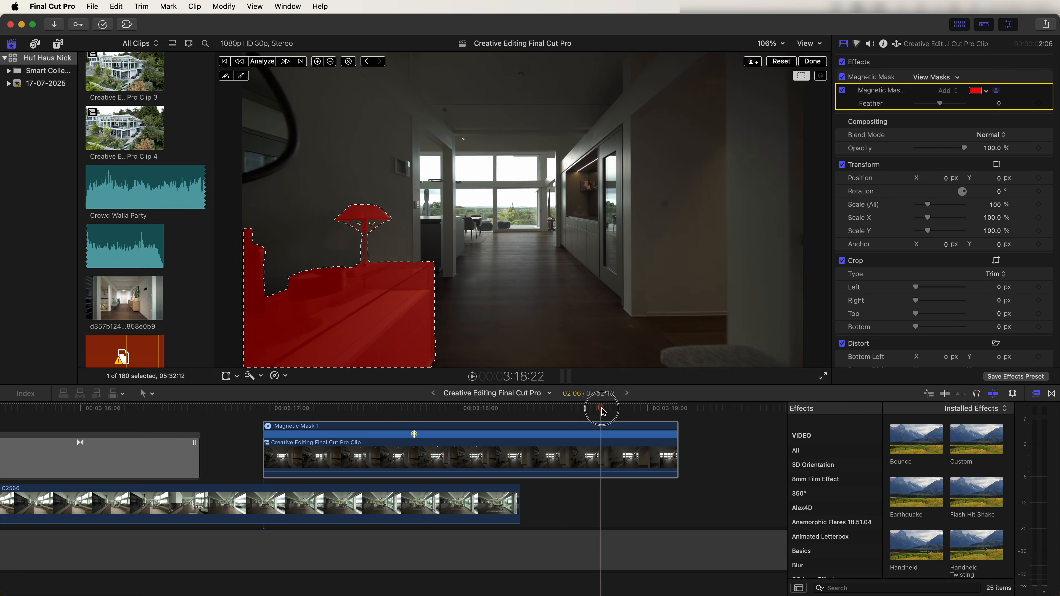
Step: Scrub through the tracked sideboard mask, finish mask editing, and play back the composite over C2566
left_click_drag(603, 404, 413, 403)
left_click(814, 62)
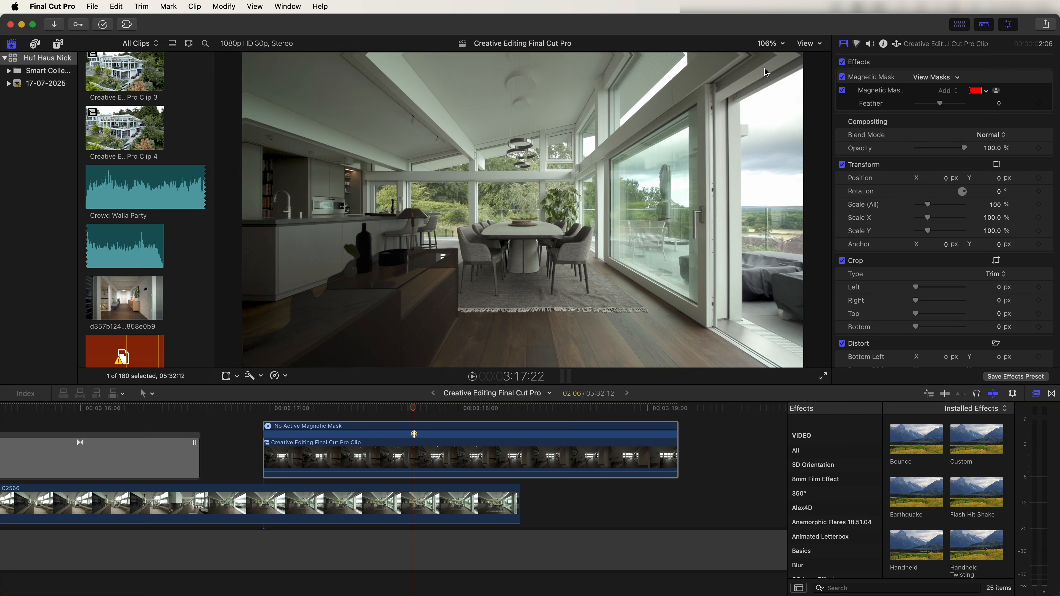
key("space")
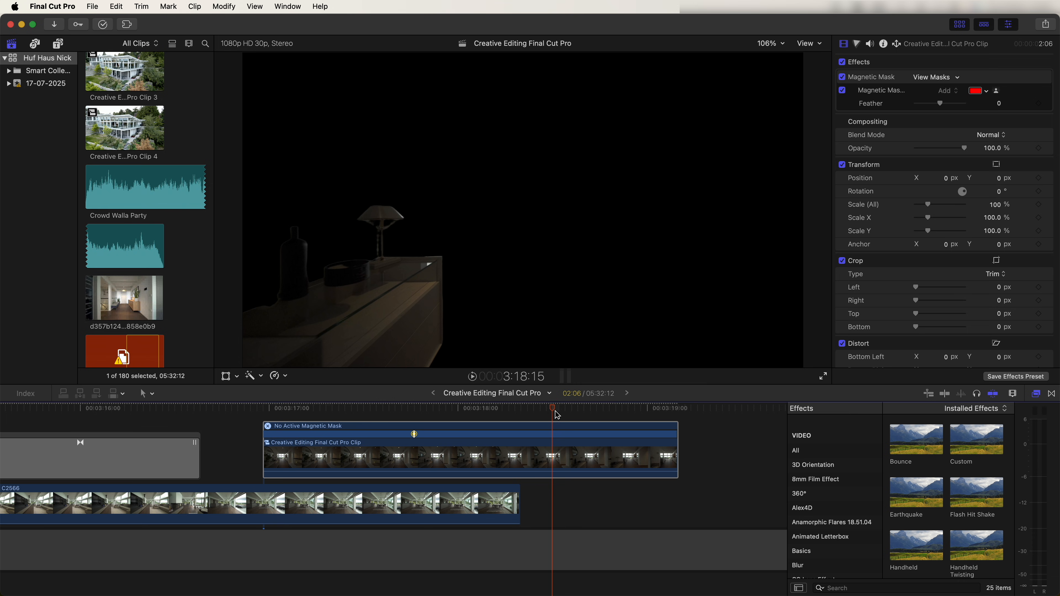
left_click(226, 376)
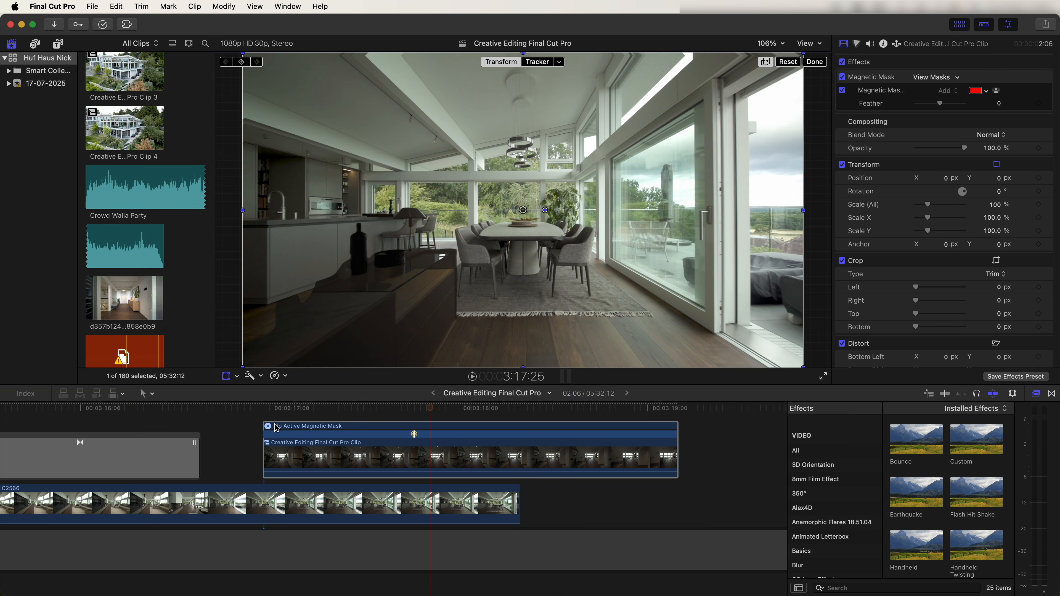
left_click_drag(490, 308, 491, 286)
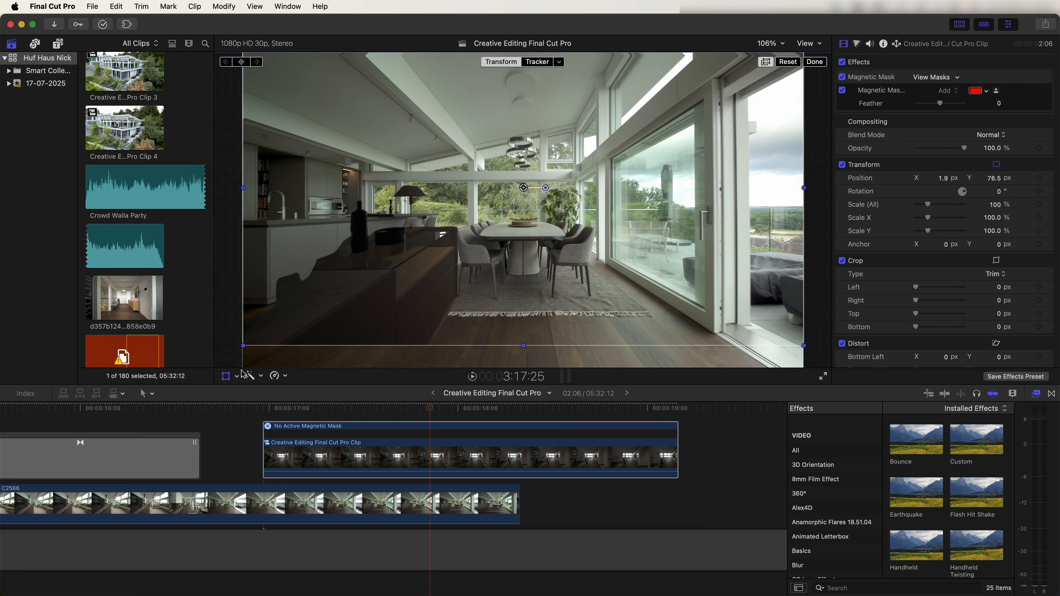
left_click_drag(551, 258, 510, 283)
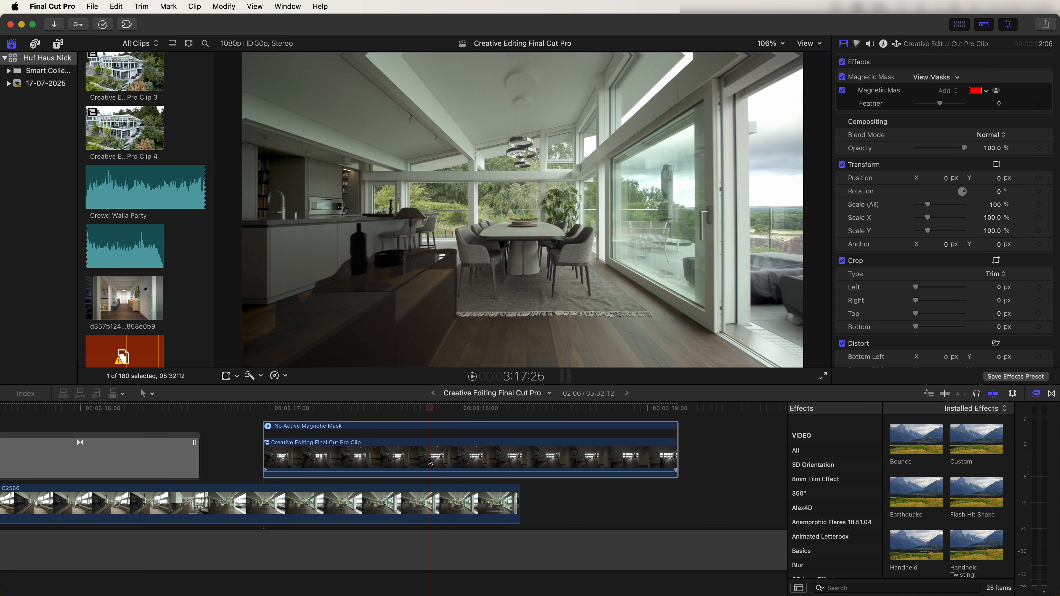
Step: Split the masked hallway clip about one second after its start and select the new edit point
key("b")
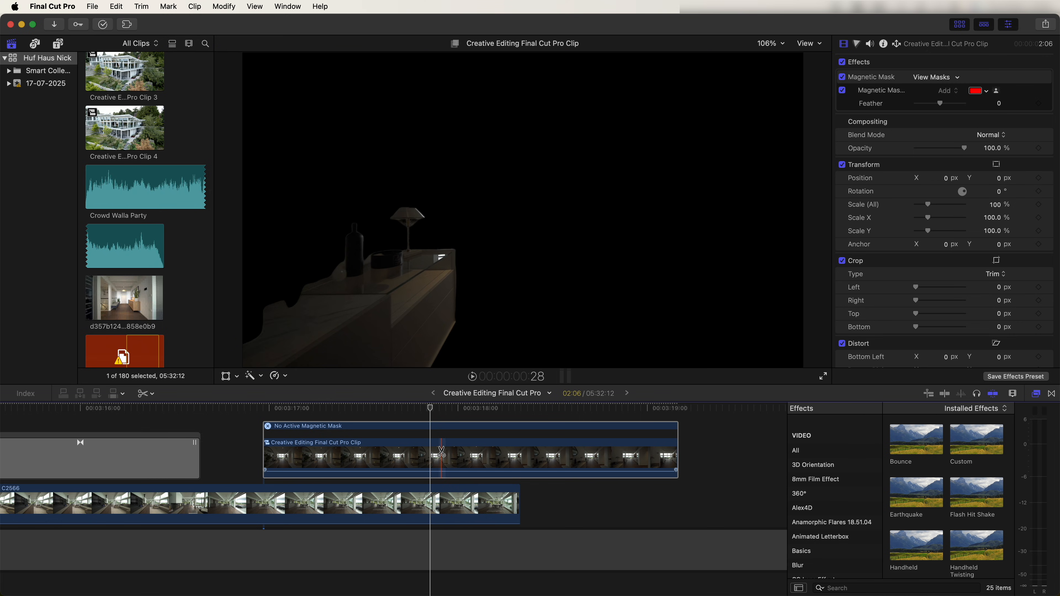
left_click(445, 454)
key("a")
left_click(480, 427)
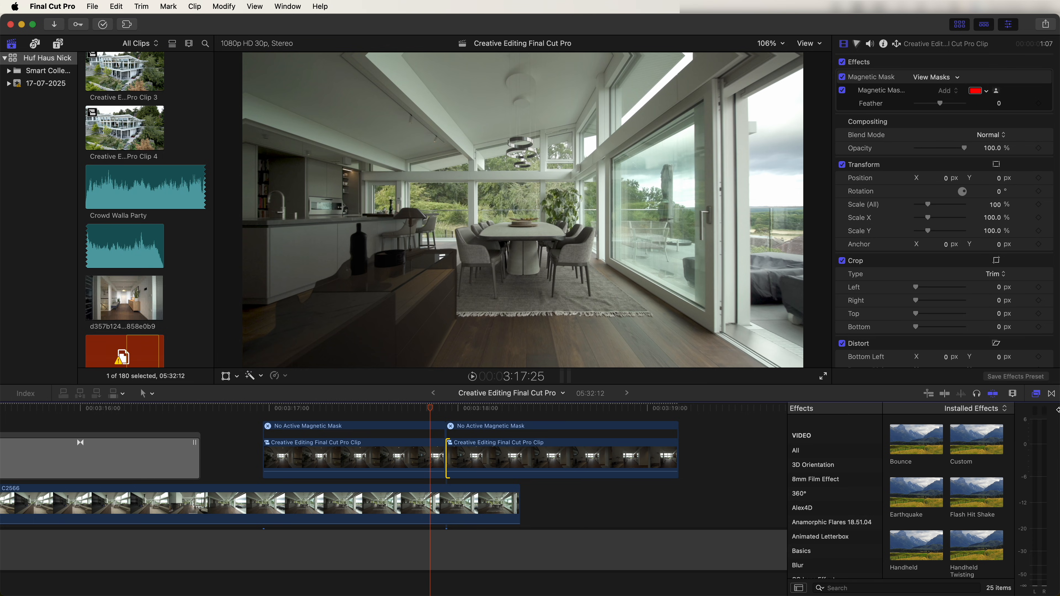
Step: Add the Drop In transition from RN Reveal Transitions at the cut in the masked clip and play back the reveal
left_click(1052, 393)
left_click(846, 489)
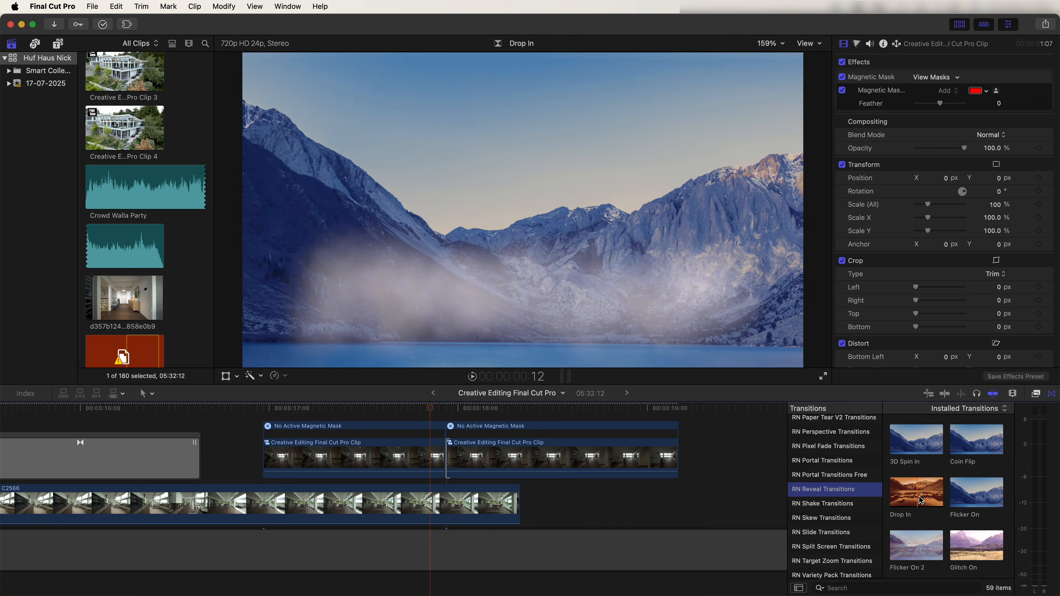
double_click(909, 499)
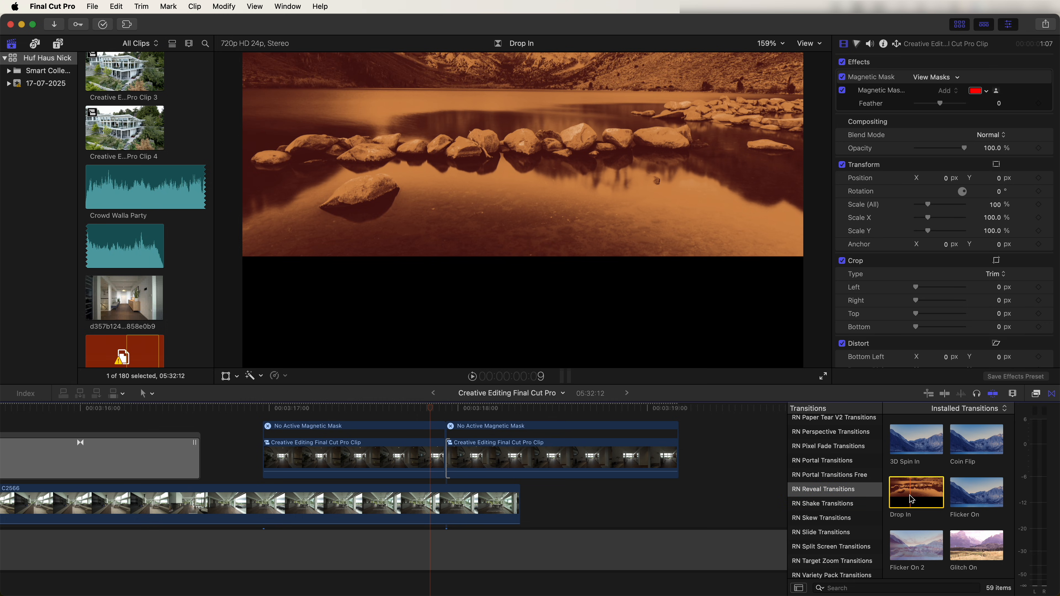
key("space")
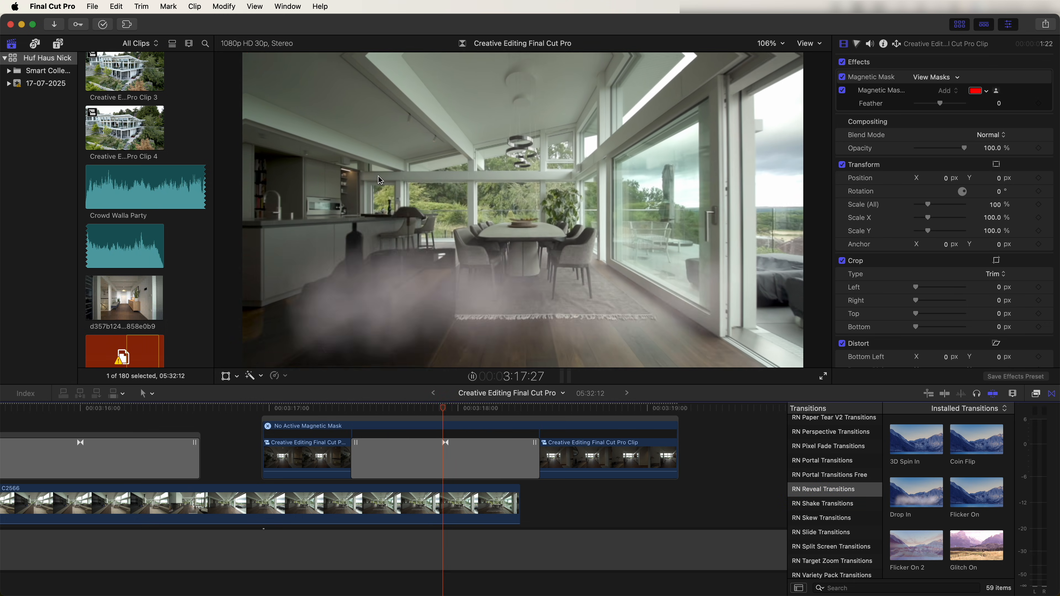
left_click(376, 412)
left_click_drag(375, 413, 371, 411)
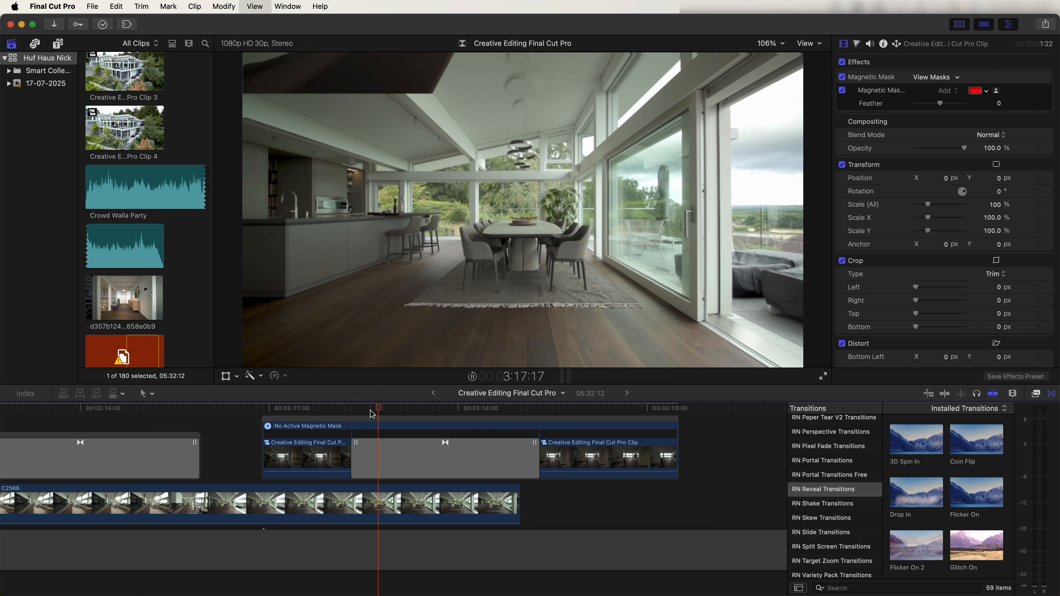
key("space")
Step: Shift the Drop In transition to the masked clip's start, set its Smoke Position to X -62.0 and Y -32.4 px, and play it back
left_click_drag(444, 445, 266, 457)
left_click(256, 411)
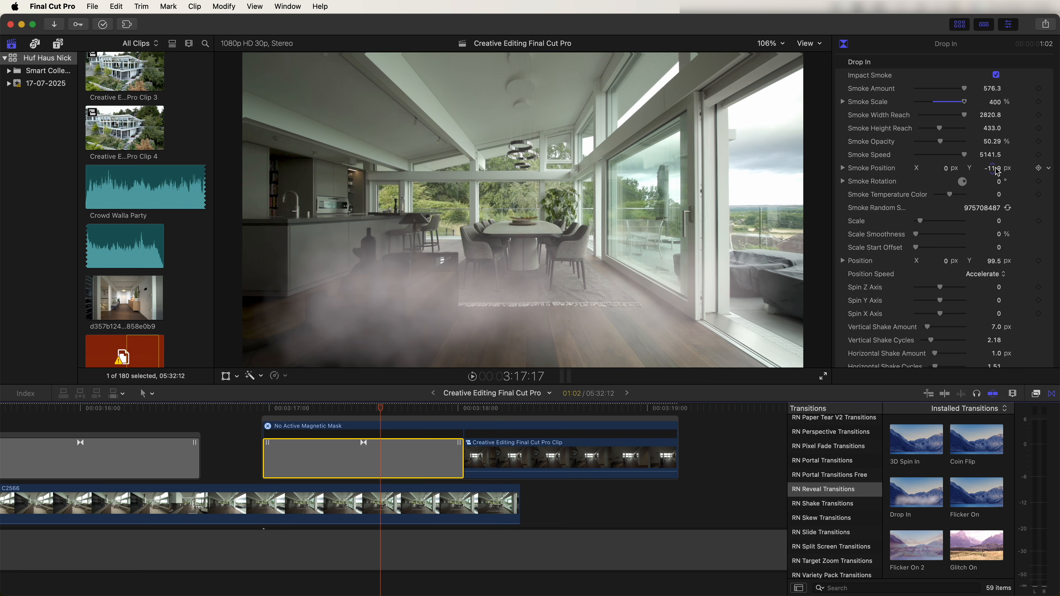
left_click_drag(996, 170, 948, 171)
left_click_drag(317, 408, 267, 409)
key("space")
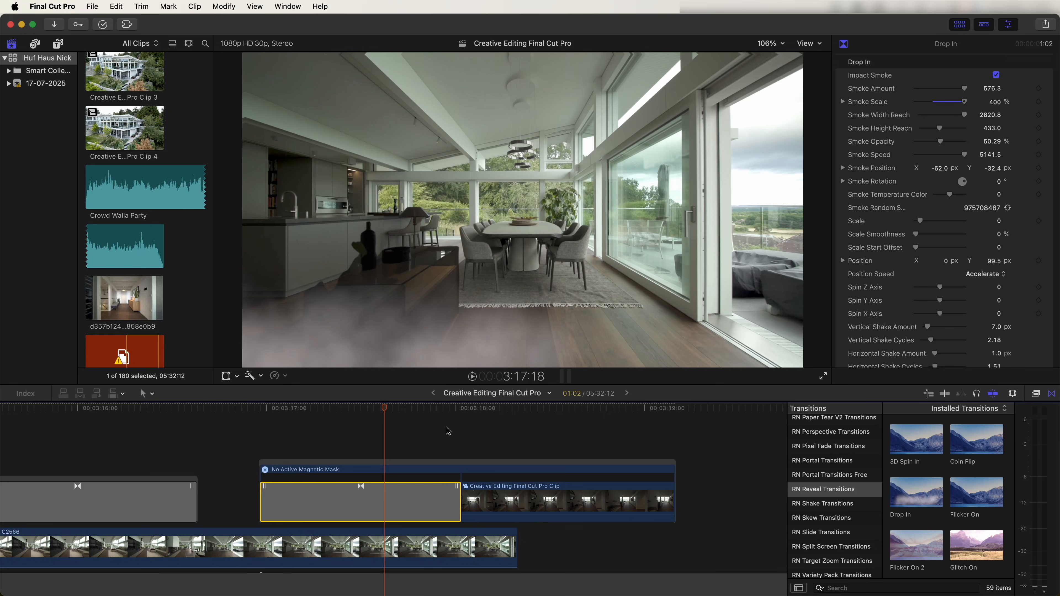
Step: Place a full-length copy of the masked hallway clip above the original and invert the copy's mask
left_click_drag(499, 479, 557, 431)
left_click_drag(362, 465, 261, 464)
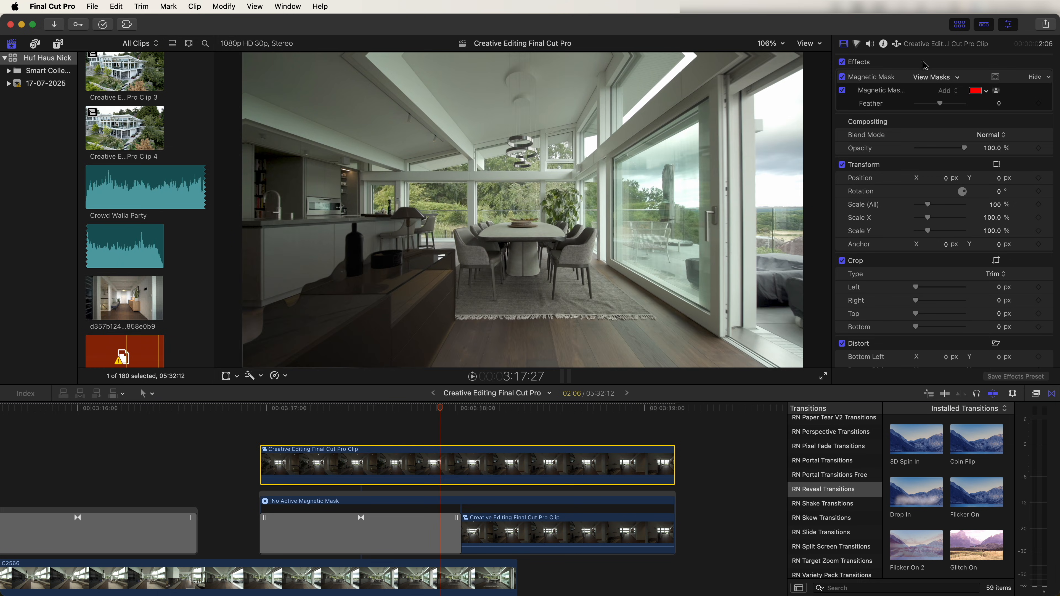
left_click(995, 77)
left_click(937, 130)
Step: Split the inverted copy, add a Drop In transition at the cut, and slide the transition to the copy's start
key("b")
left_click(424, 465)
key("a")
left_click(422, 467)
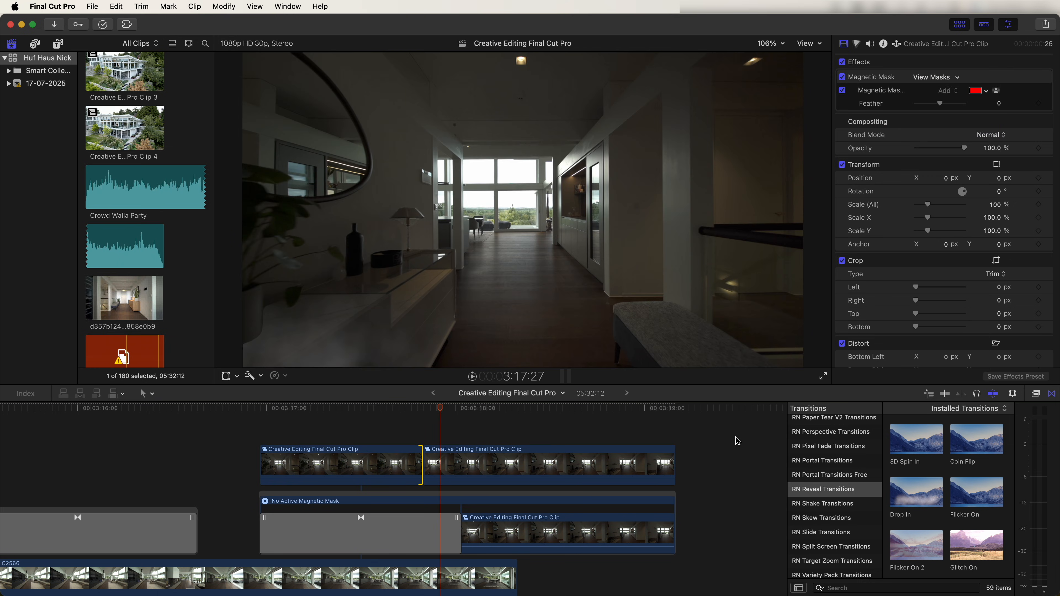
left_click_drag(915, 493, 400, 460)
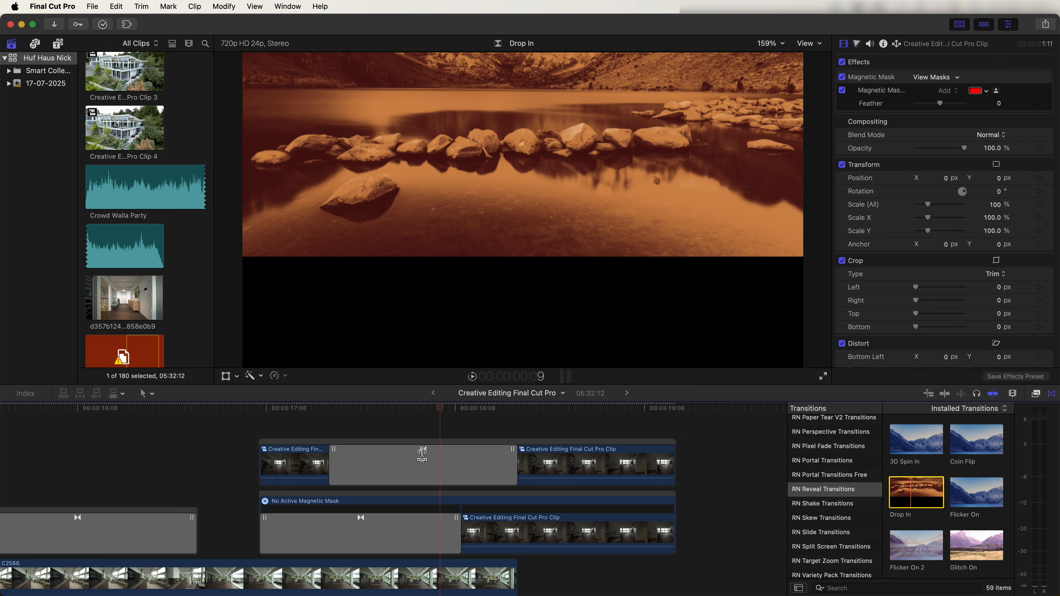
left_click(274, 475)
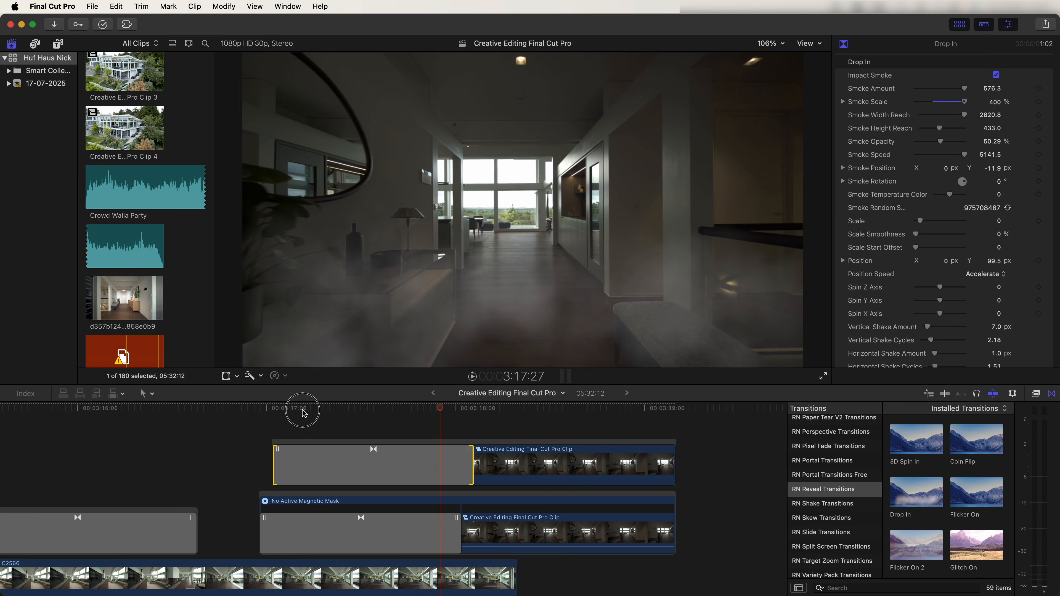
left_click_drag(304, 412, 279, 411)
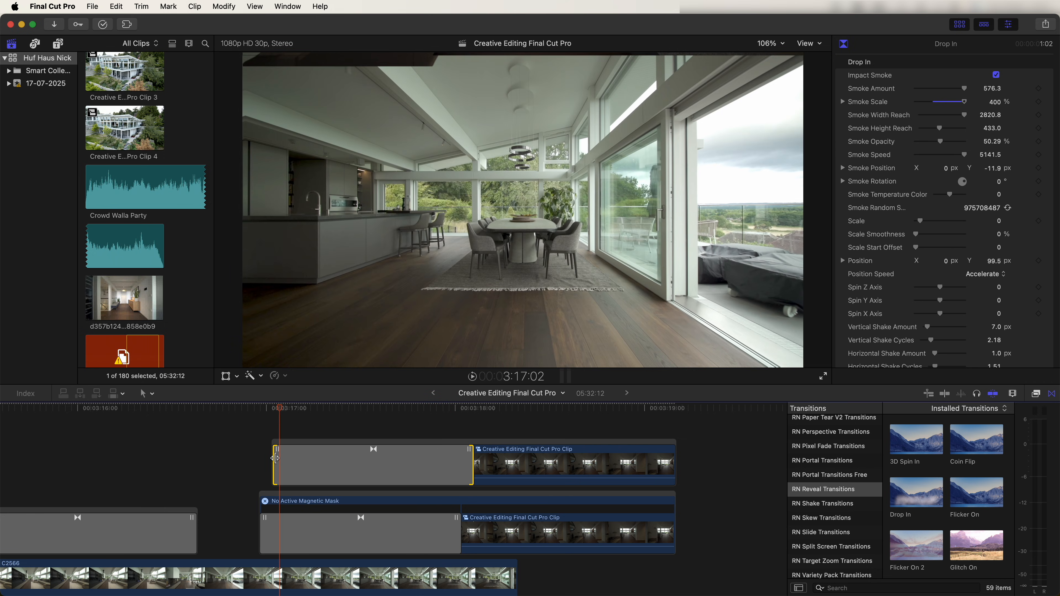
Step: Stack the masked sideboard clip above the hallway copy, with the copy entering after it and its Magnetic Mask off, and play back the reveal
left_click_drag(356, 500, 351, 539)
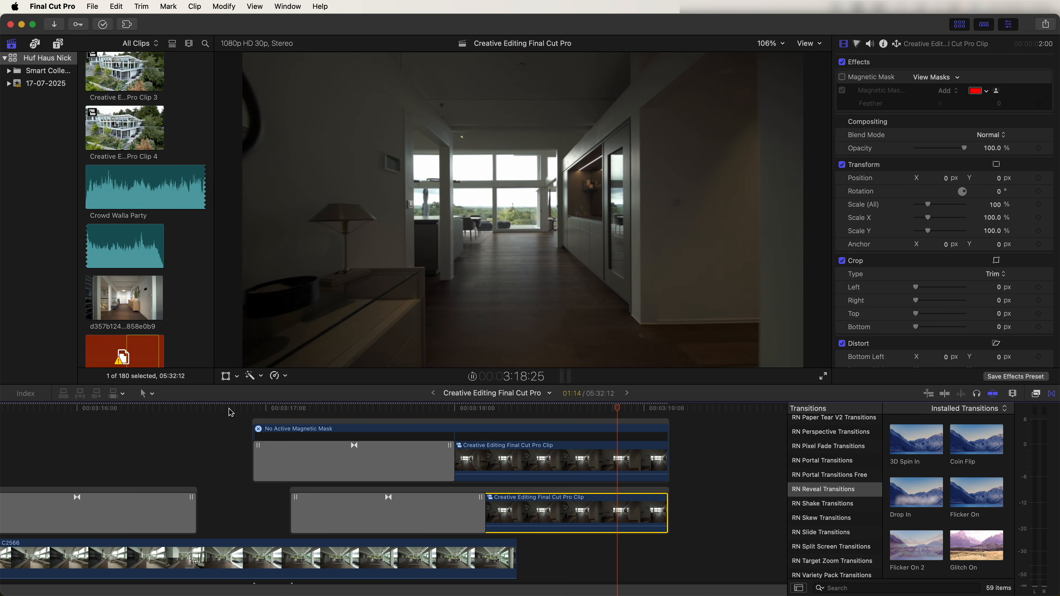
left_click(230, 408)
key("space")
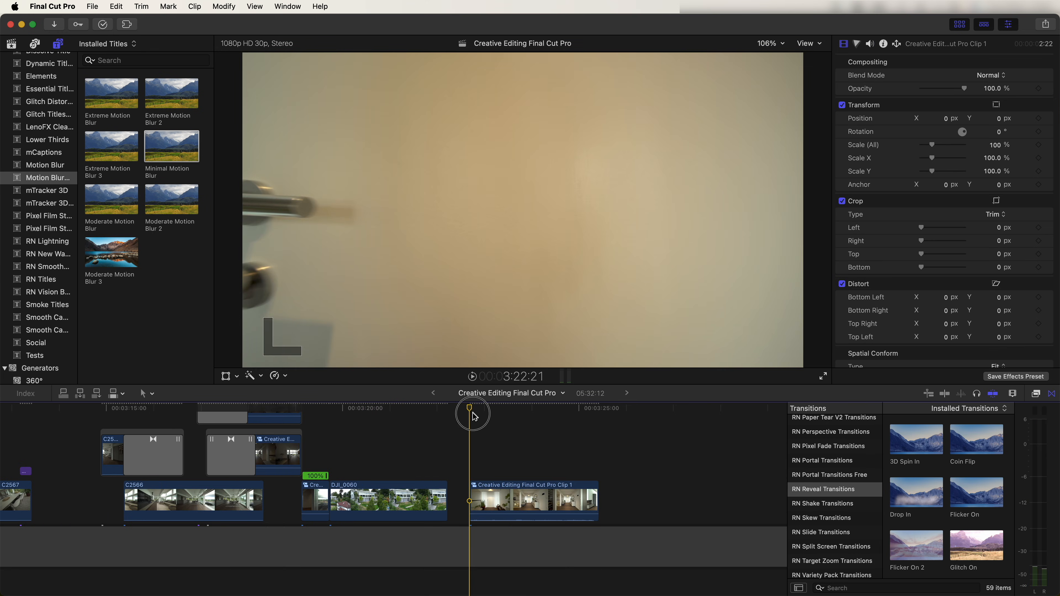
Step: Play through Creative Editing Final Cut Pro Clip 1, split it about one second in, and move the first part slightly earlier
key("space")
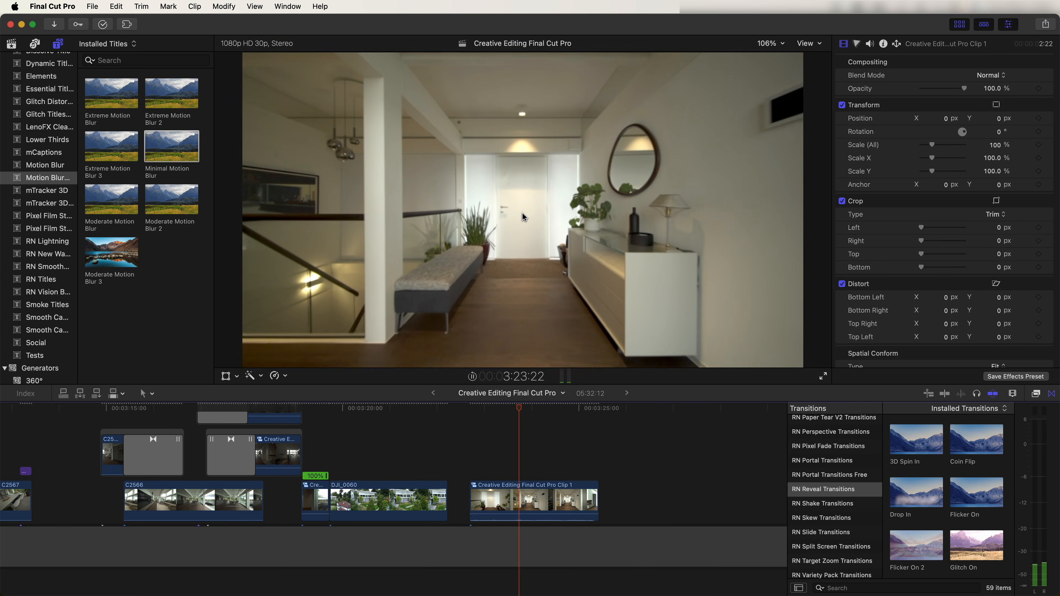
key("space")
left_click_drag(540, 409, 520, 411)
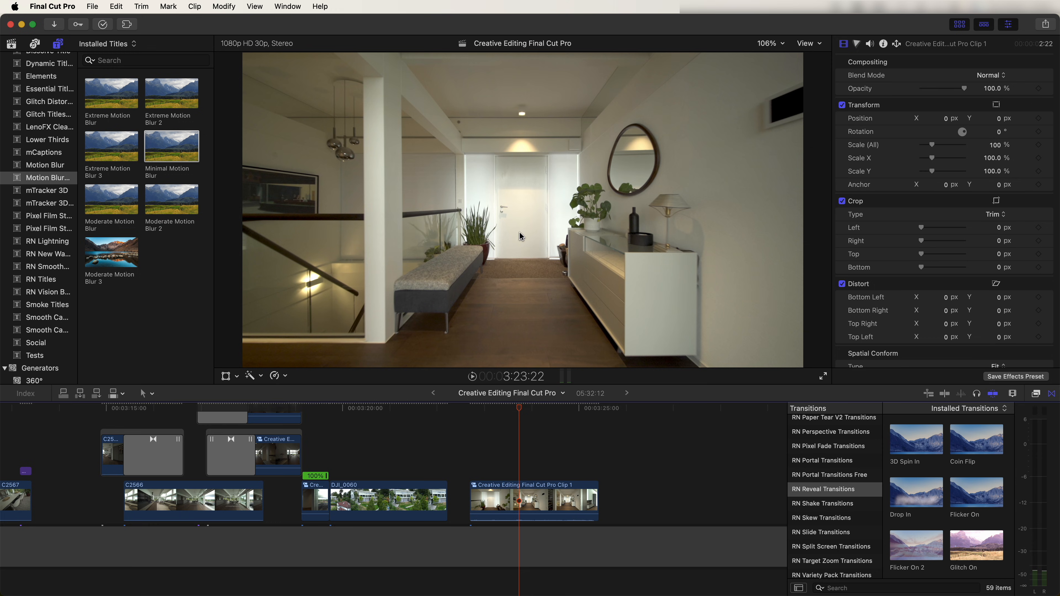
left_click(514, 408)
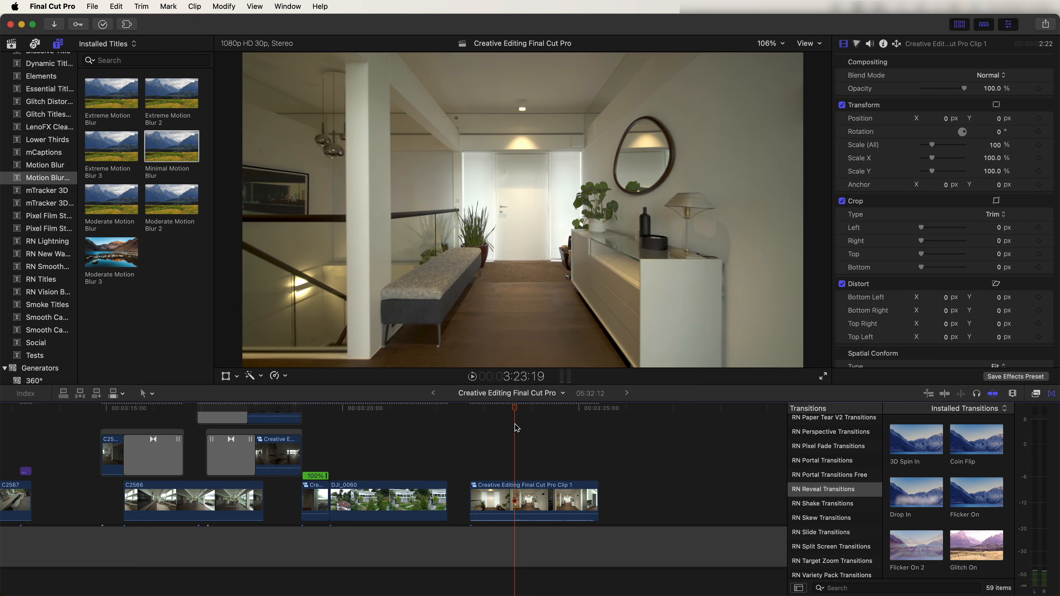
left_click(519, 504)
left_click(517, 499)
key("a")
left_click_drag(497, 497, 489, 492)
Step: Add a Magnetic Mask to the first part of Clip 1 and mark only the door, excluding the surrounding glass panels
left_click(487, 406)
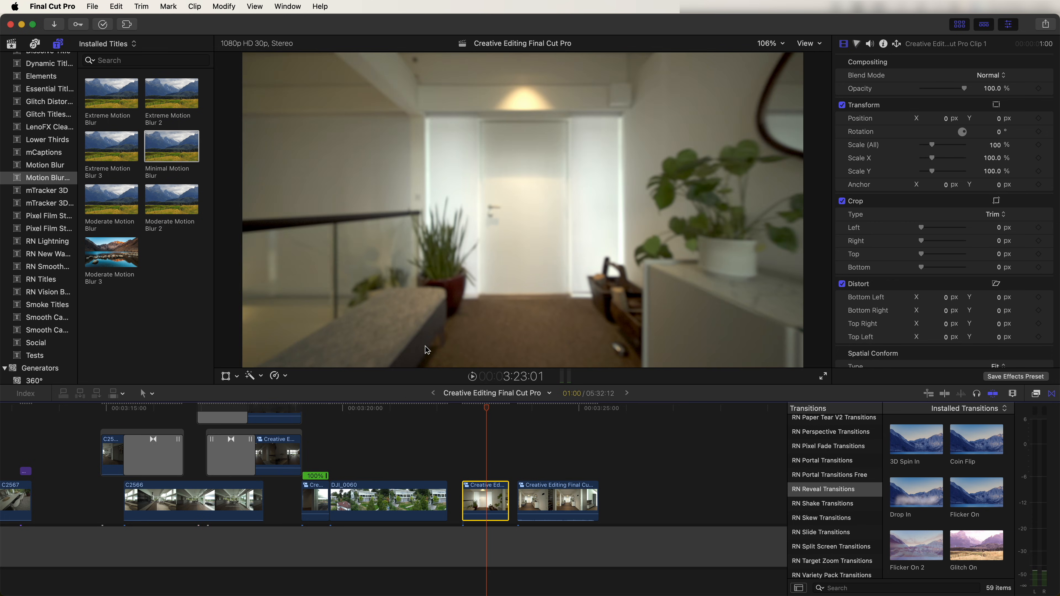
left_click(253, 376)
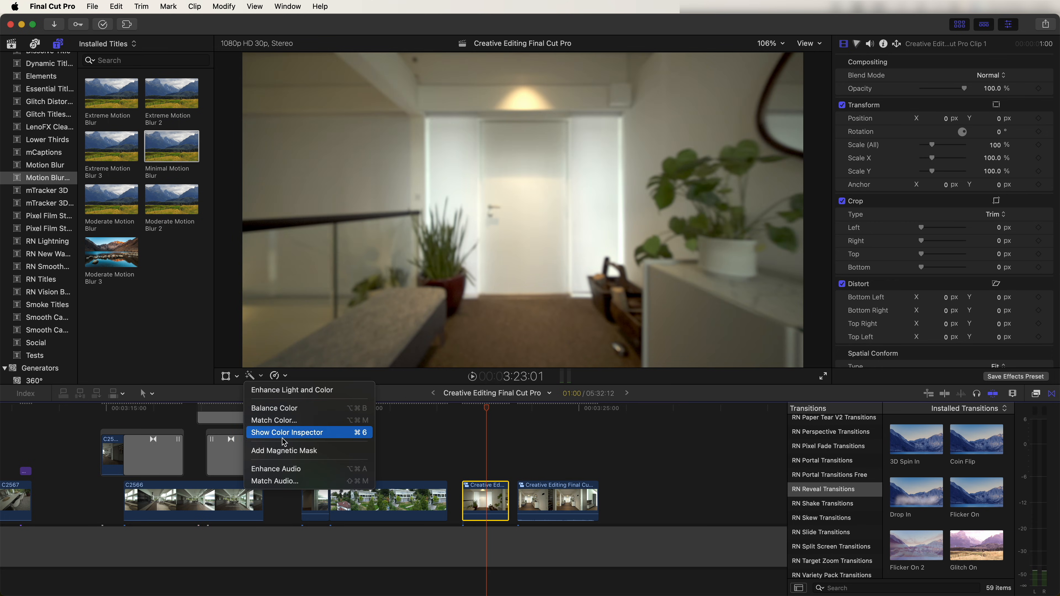
left_click(286, 450)
left_click(530, 174)
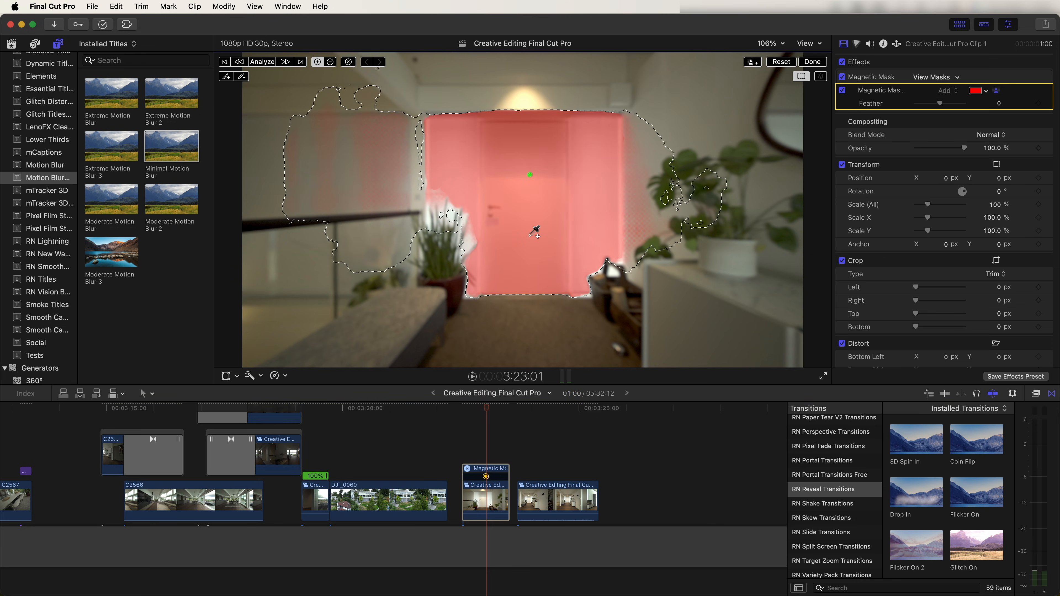
left_click(530, 223)
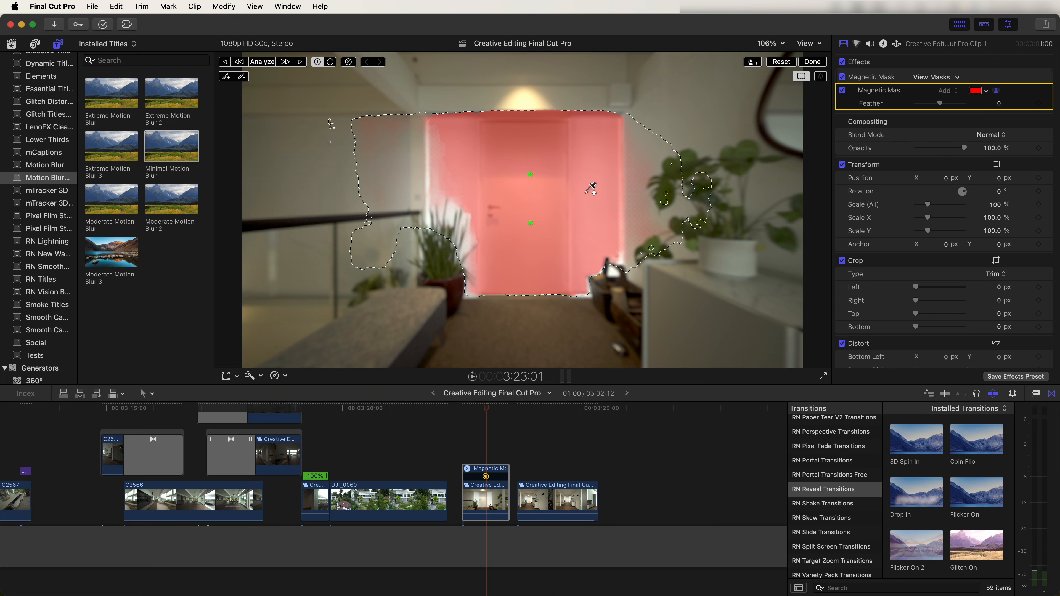
mouse_move(487, 412)
left_mouse_down()
mouse_move(519, 412)
mouse_move(487, 412)
left_mouse_up()
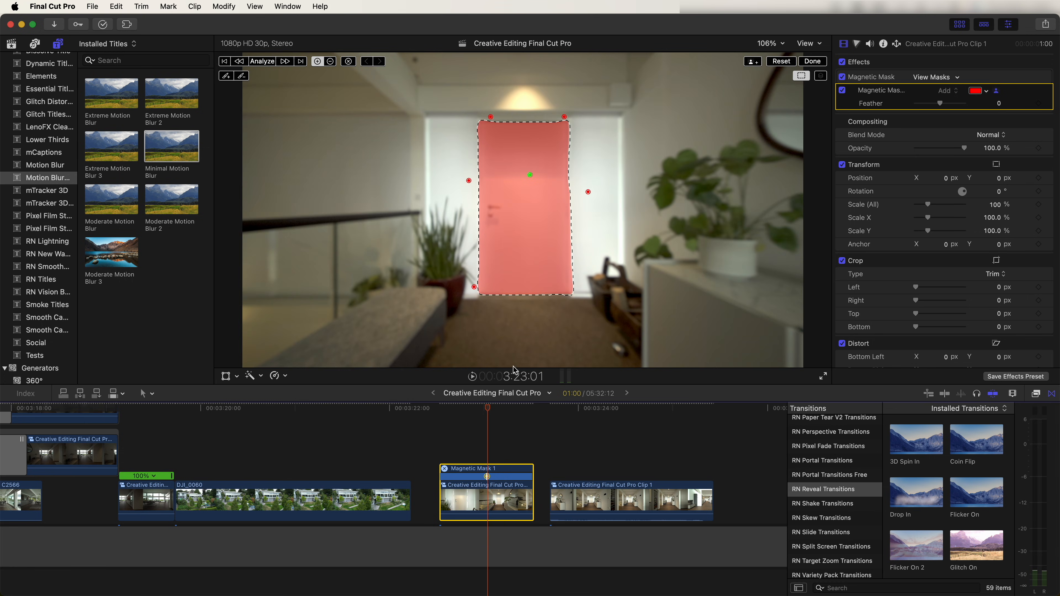
Step: Finish editing the door mask, play it back, and invert it so the doorway is cut out of the hallway
left_click(812, 62)
key("space")
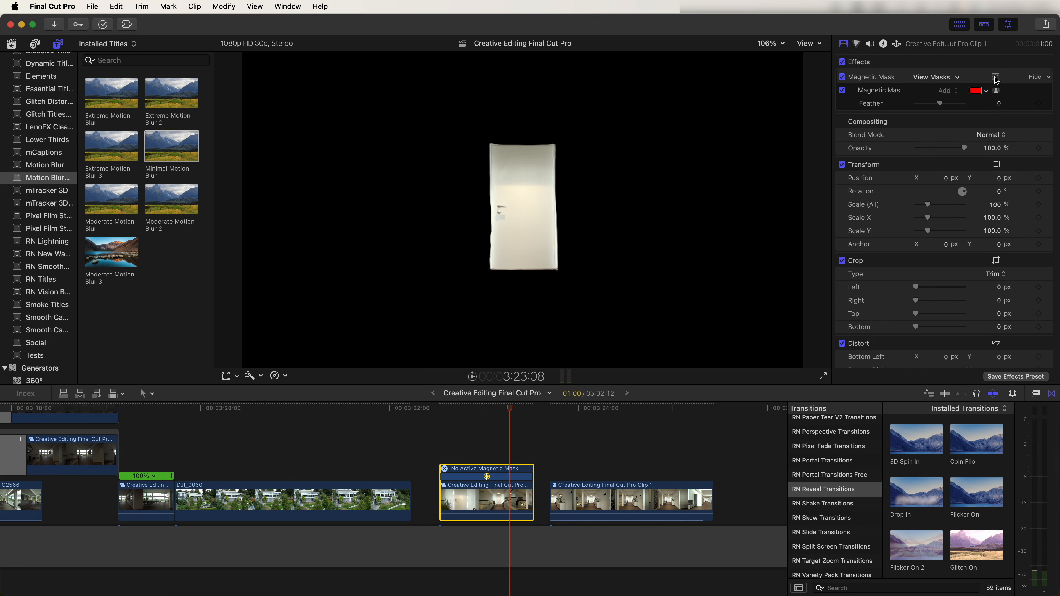
left_click(995, 79)
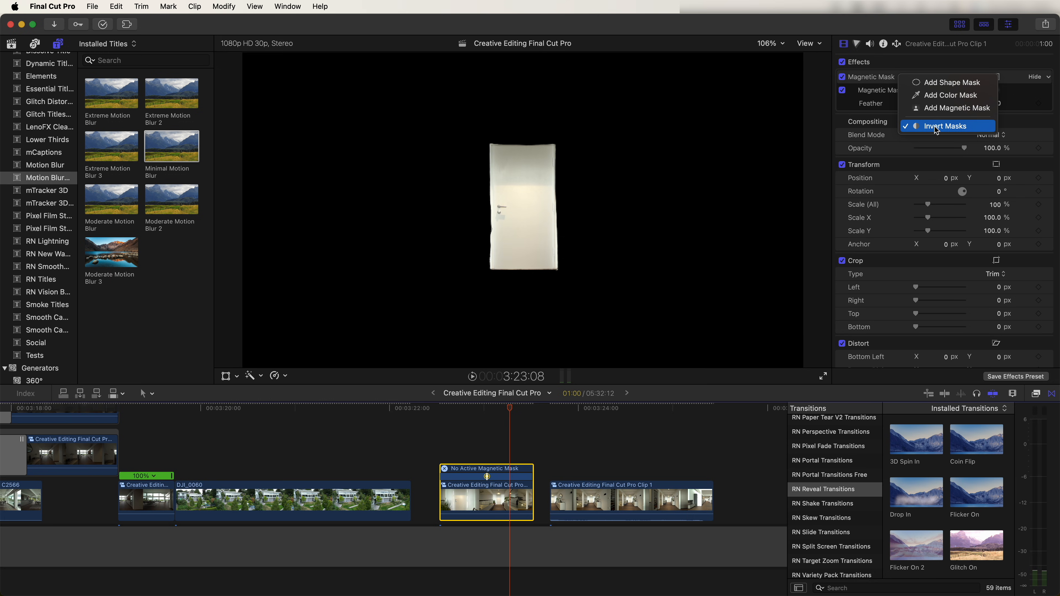
left_click(945, 126)
Step: Apply a Ken Burns crop to the cut-out clip, swapping start and end, with a smaller centred start frame and Ease In motion
left_click(494, 410)
left_click(231, 376)
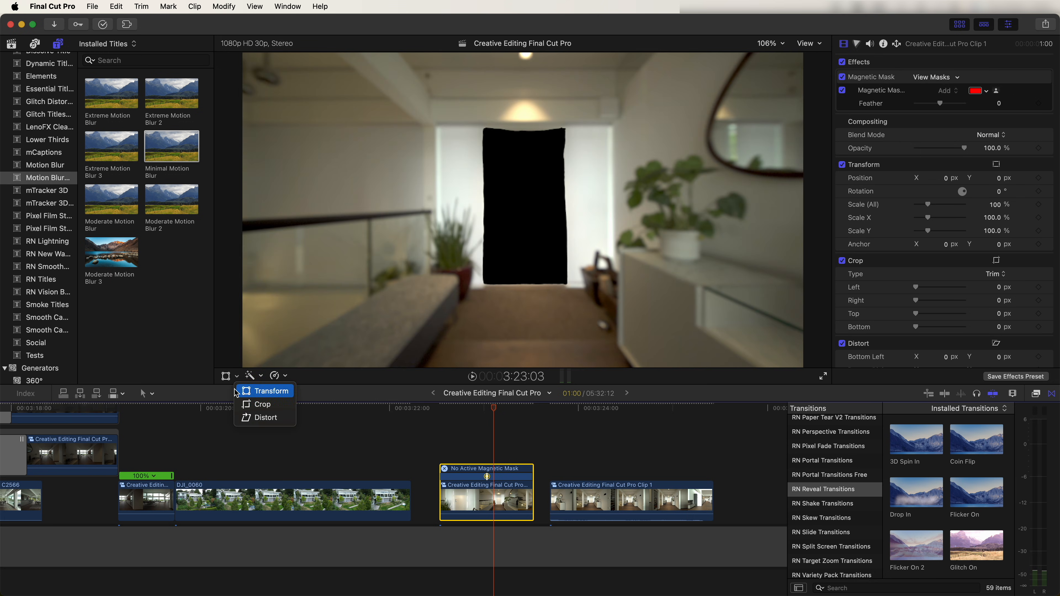
left_click(262, 405)
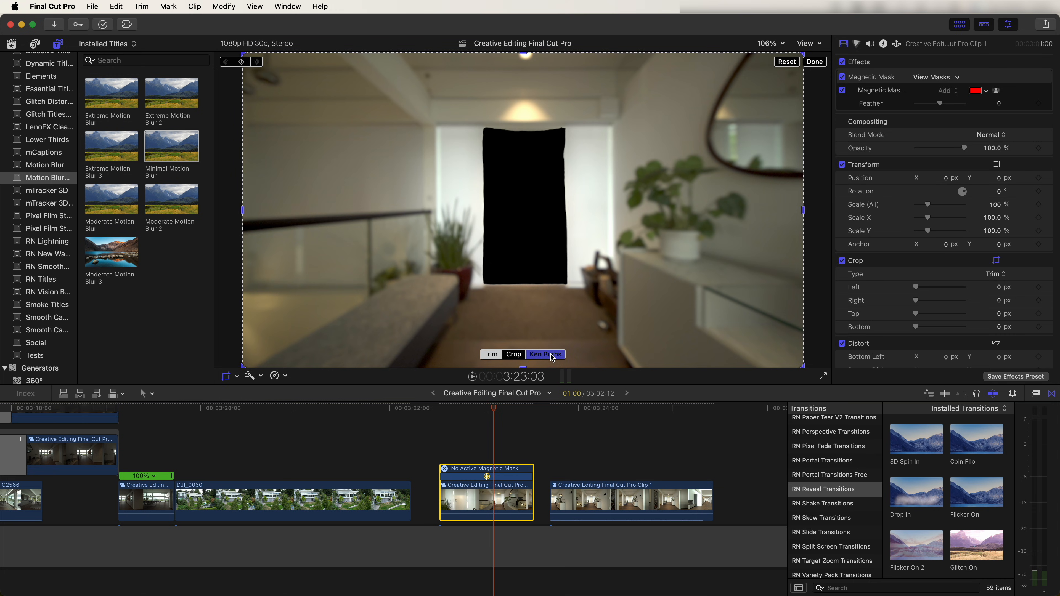
left_click(551, 356)
left_click(230, 63)
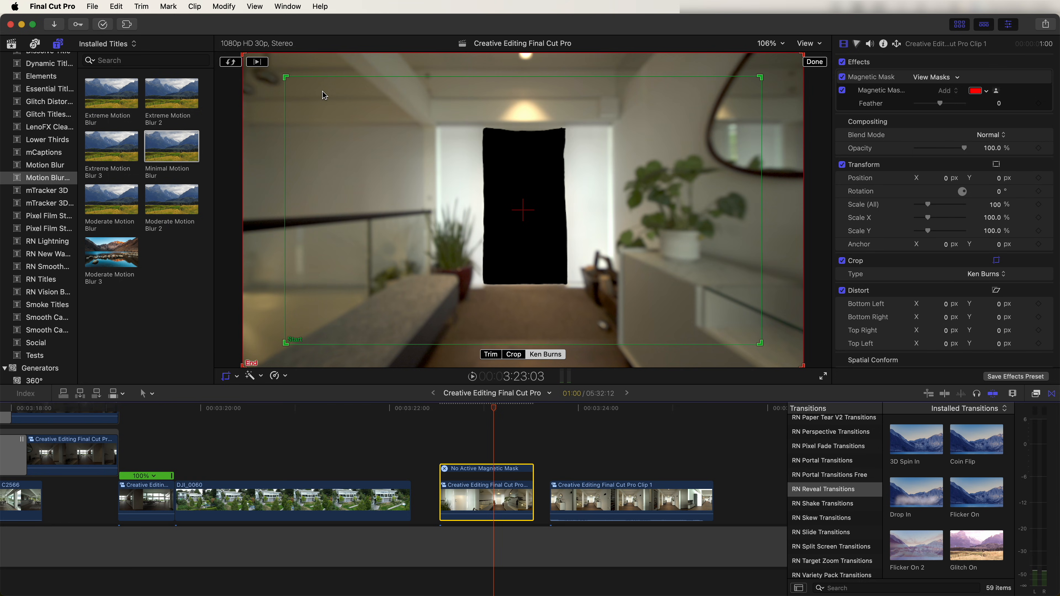
left_click_drag(285, 77, 373, 126)
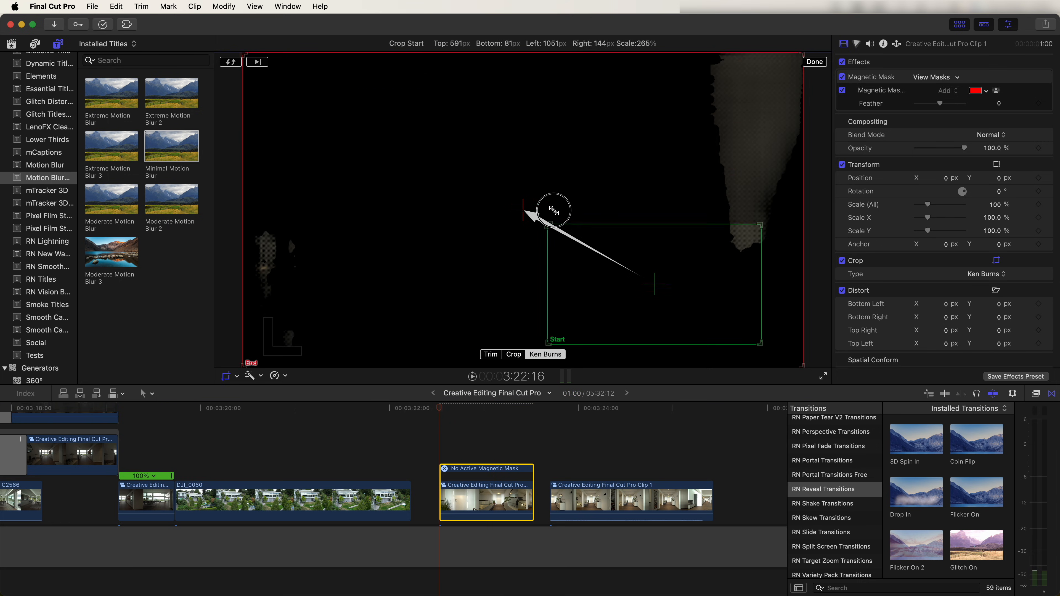
right_click(454, 199)
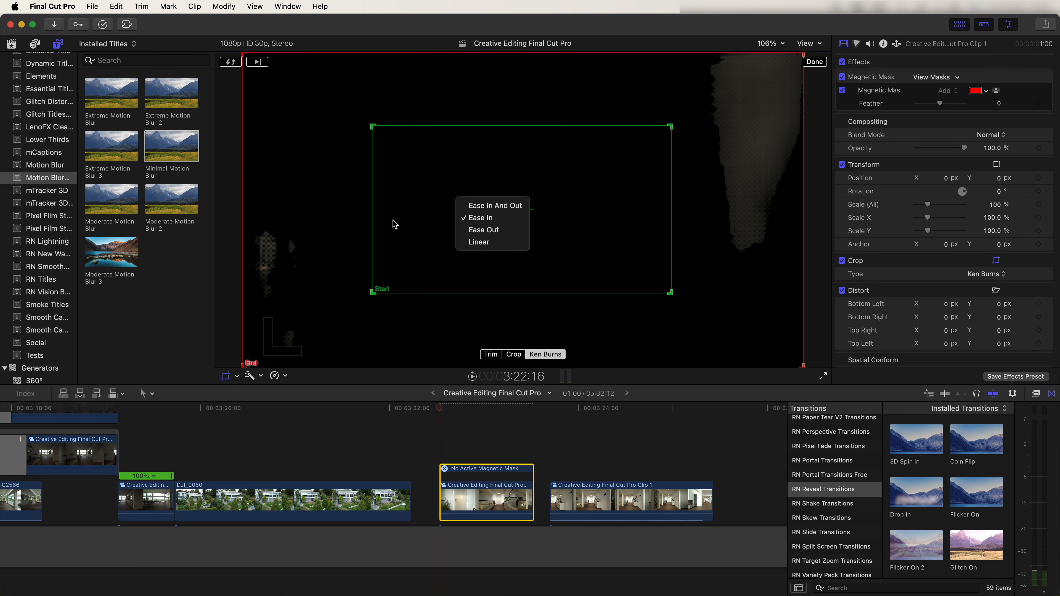
left_click(507, 221)
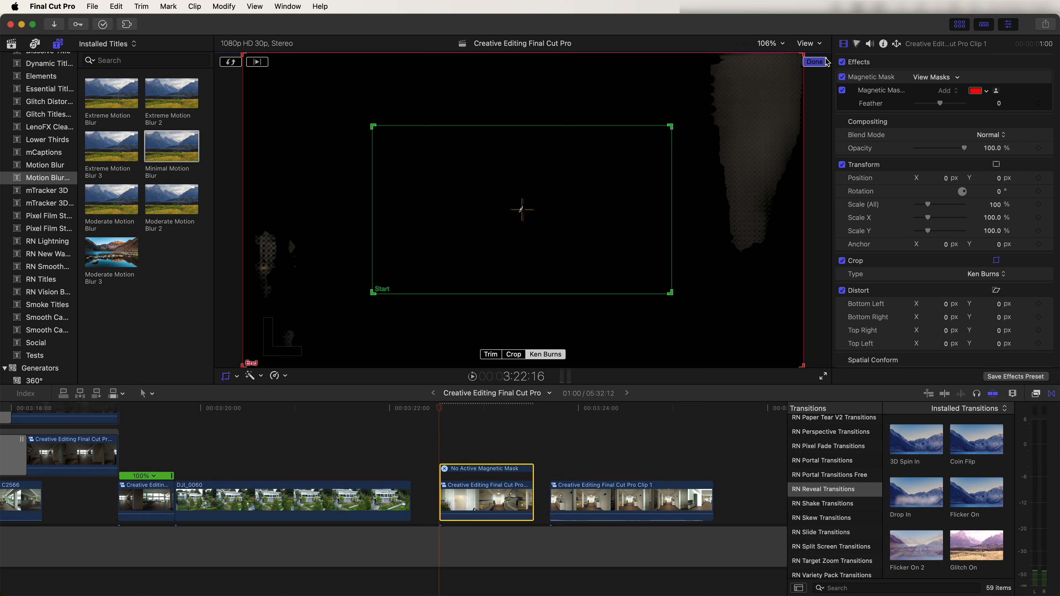
left_click(816, 62)
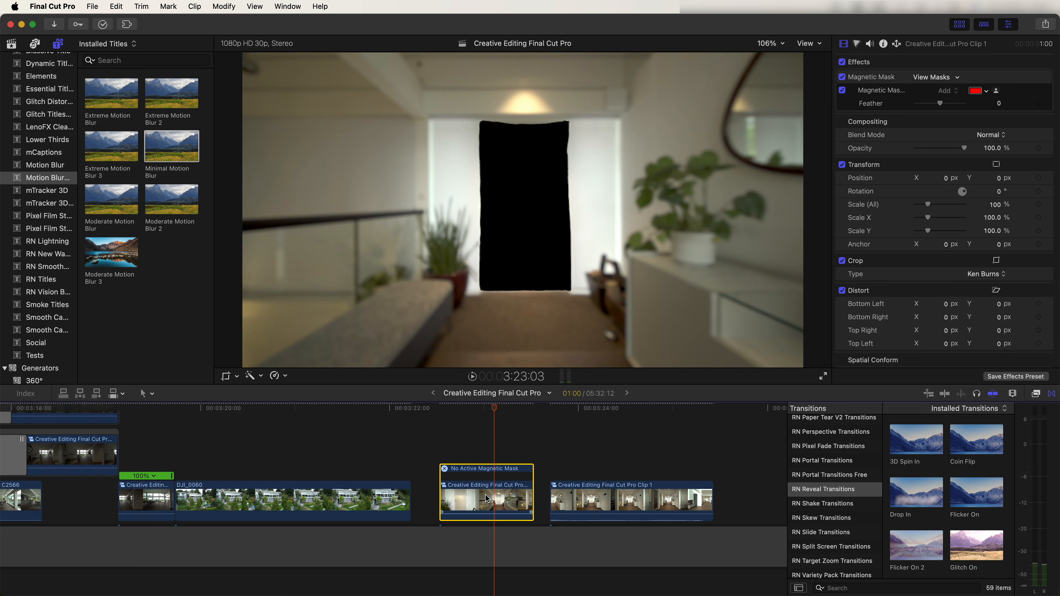
Step: Duplicate the masked hallway clip onto the track above, and invert the lower copy's mask so it contains only the door
scroll(489, 499, "down", 3)
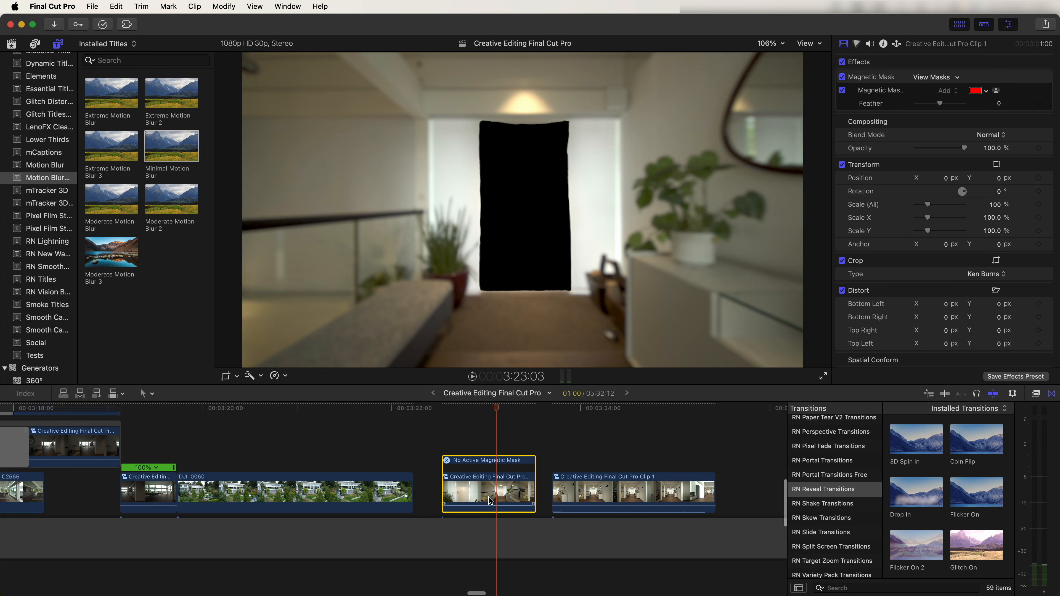
left_click_drag(495, 472, 496, 437)
left_click(492, 493)
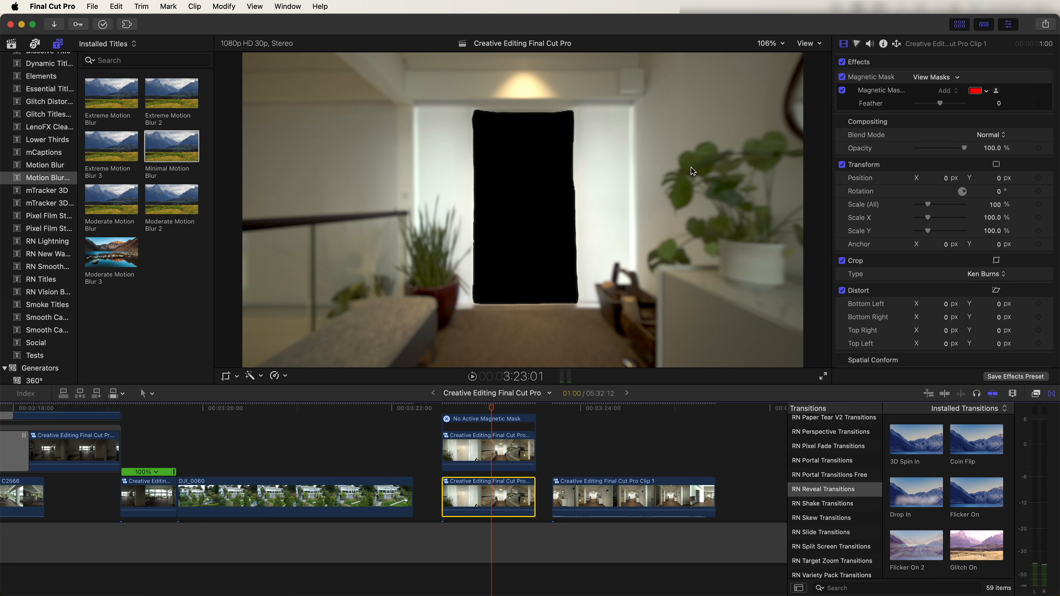
left_click(996, 77)
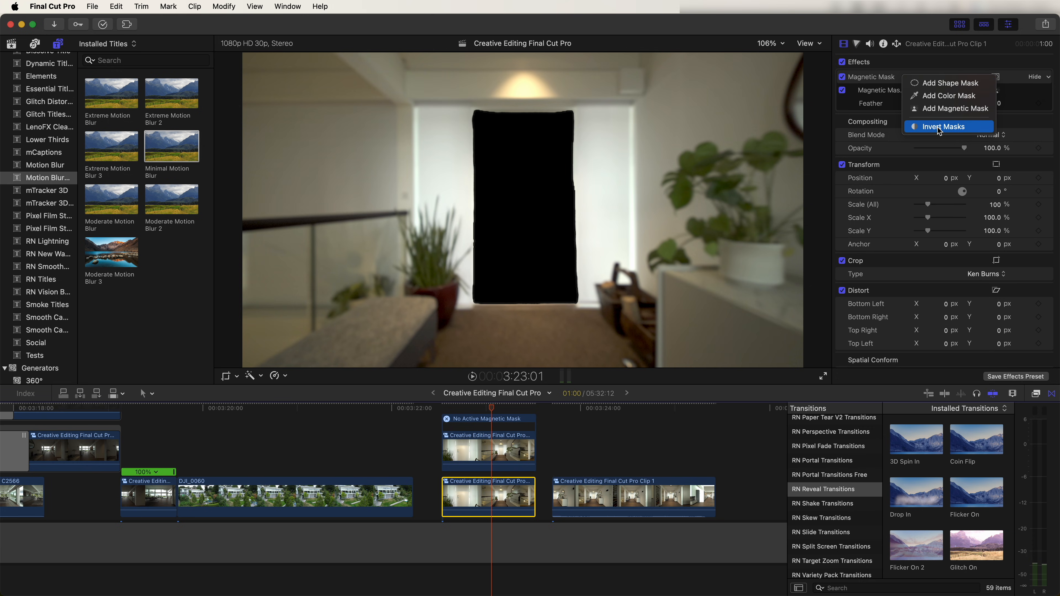
left_click(951, 127)
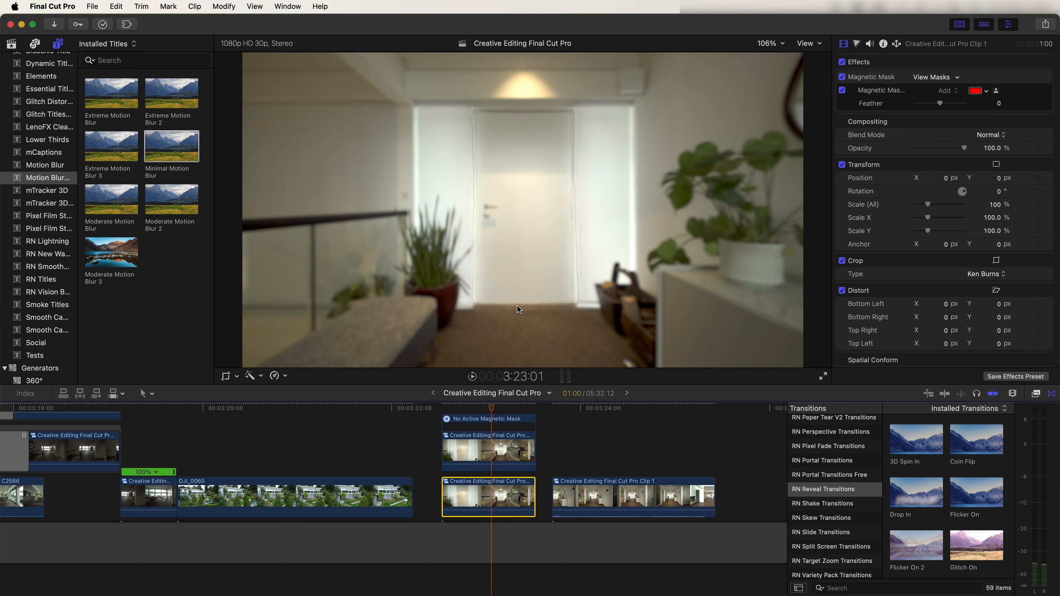
Step: Shift the door clip's Ken Burns start frame far to the right so the door slides sideways, and scrub through the motion
left_click(230, 377)
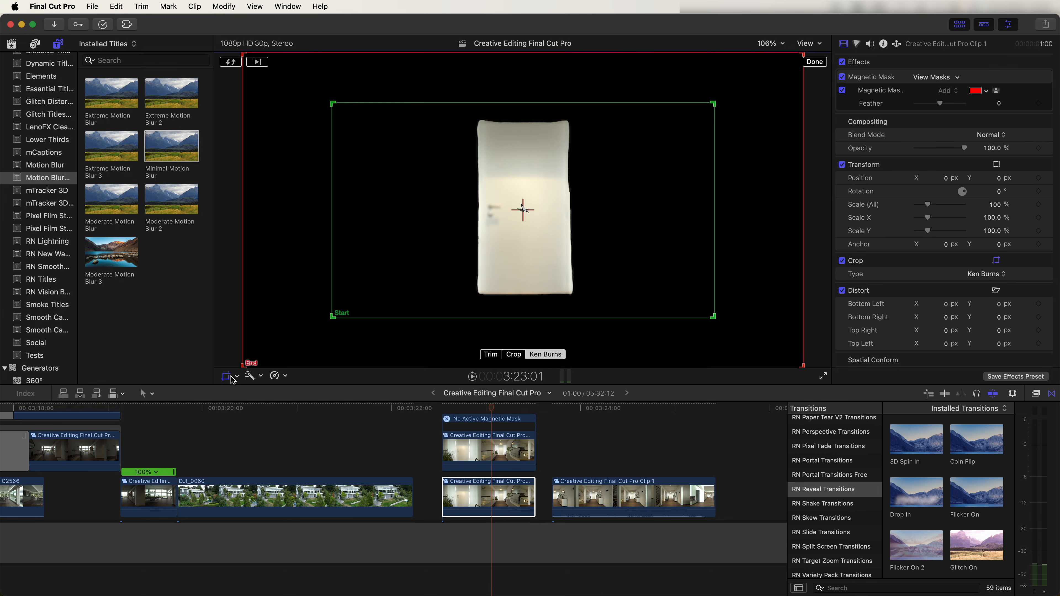
left_click_drag(397, 230, 741, 235)
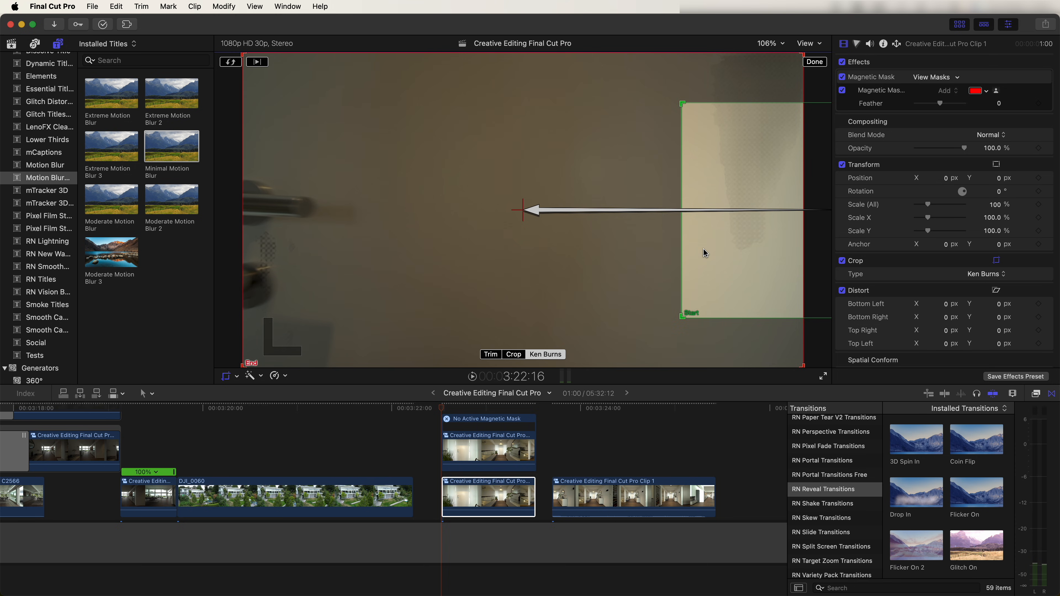
left_click(814, 61)
left_click_drag(445, 411, 526, 413)
Step: Move both masked clips over the end of DJI_0060, with the rest of Clip 1 directly following it, and play it back
left_click_drag(557, 450, 381, 446)
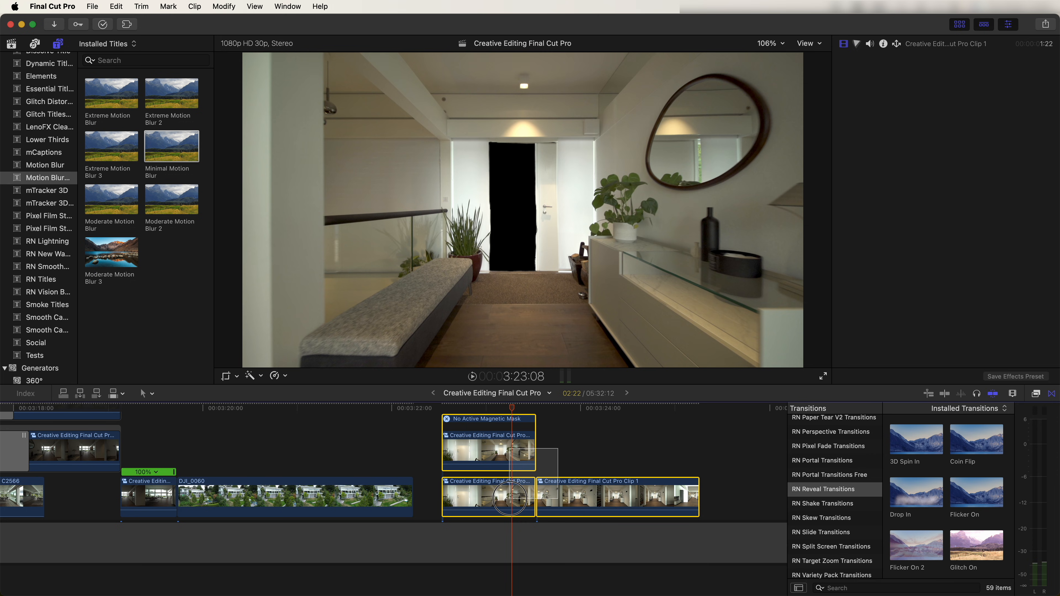
scroll(381, 445, "up", 3)
left_click(267, 409)
key("space")
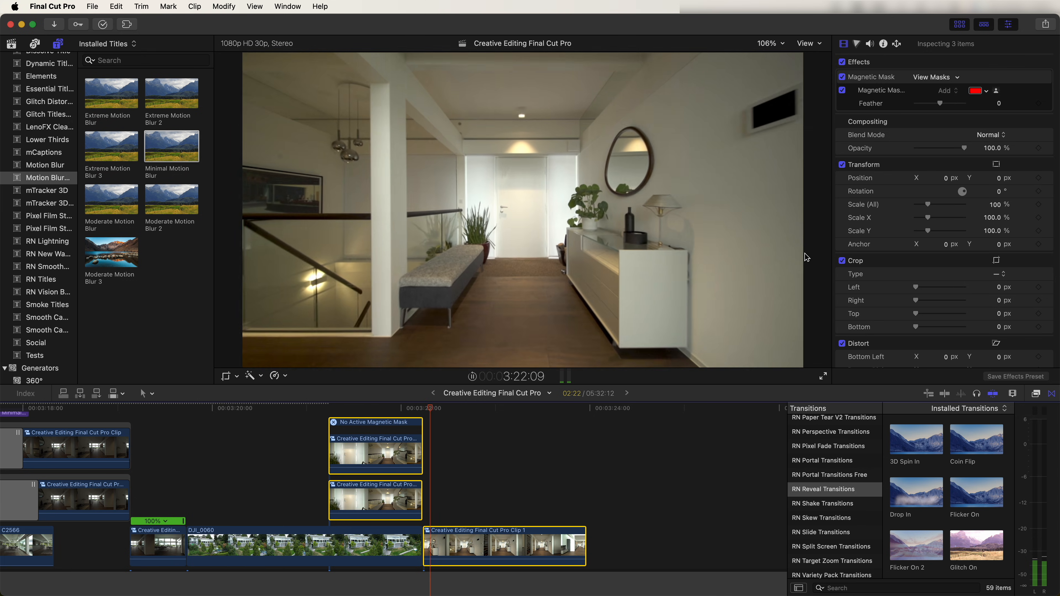
key("space")
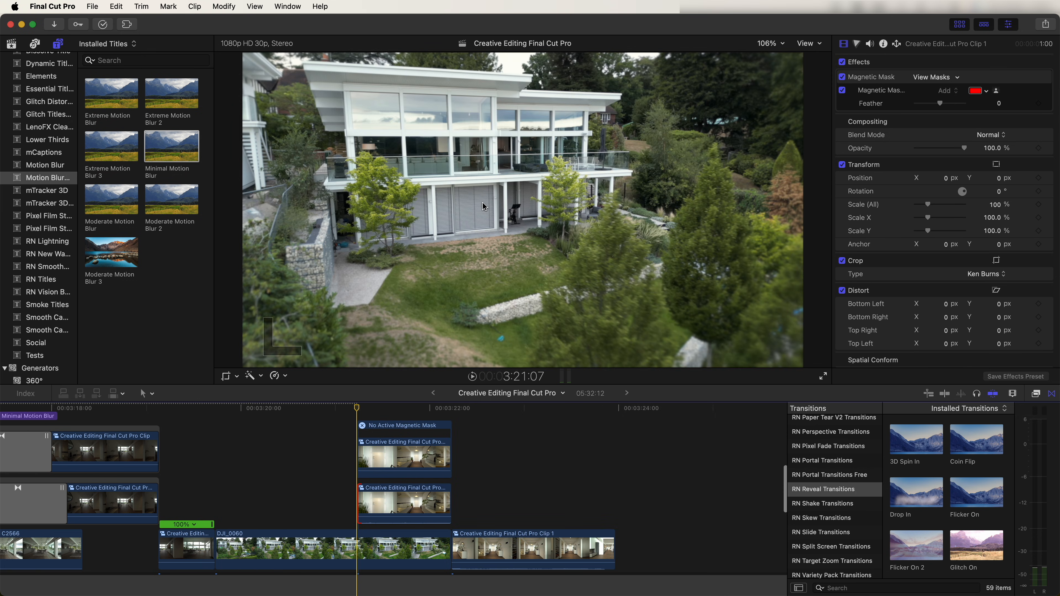
Step: Split DJI_0060 at 3:21:17, underneath the masked doorway clips, and select its second part
left_click_drag(367, 409, 391, 409)
left_click(391, 547)
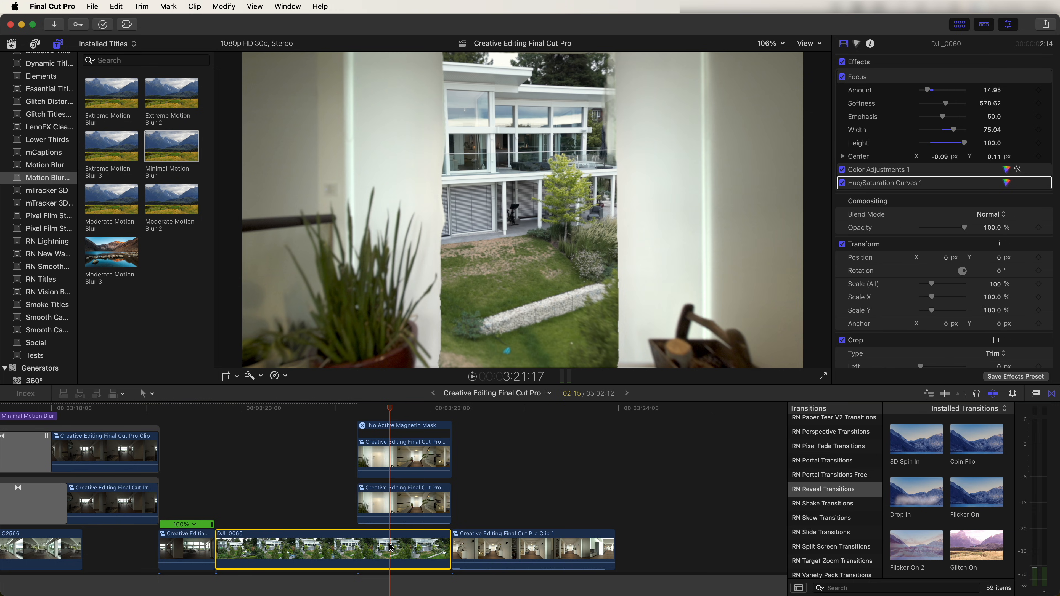
key("b")
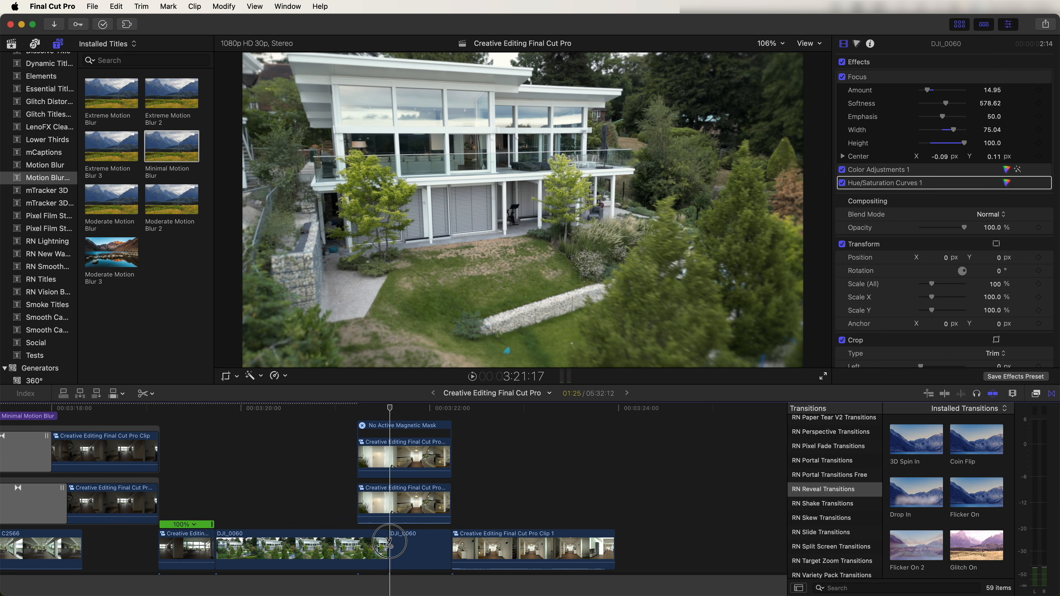
left_click(389, 543)
left_click(404, 557)
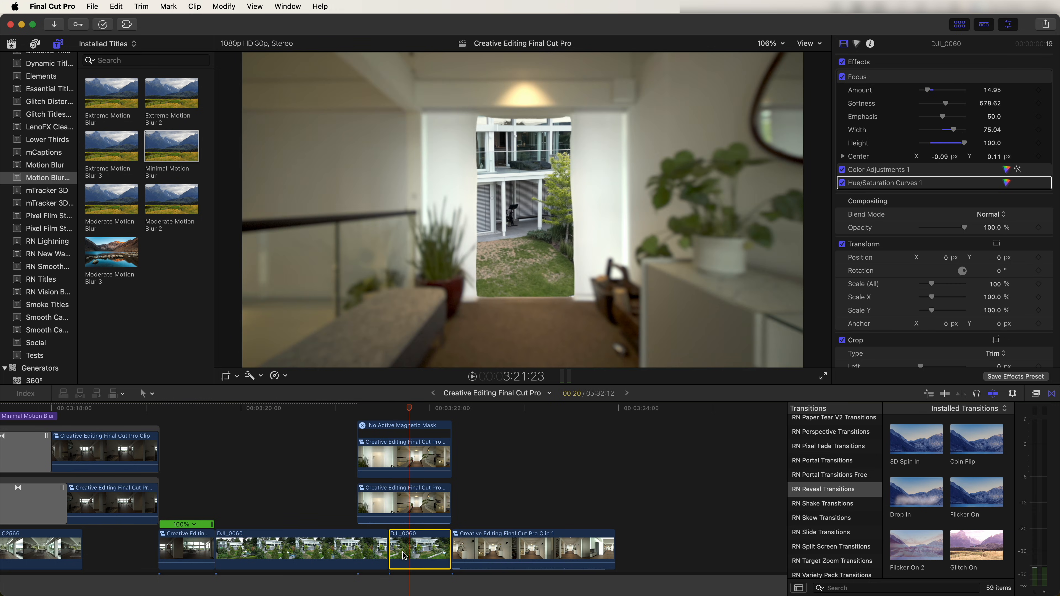
Step: Apply a Ken Burns crop to the second part of DJI_0060, enlarging the end frame beyond the image to about 20% scale
left_click(225, 376)
left_click(544, 354)
left_click(770, 43)
left_click(772, 88)
left_click_drag(467, 180, 395, 125)
left_click_drag(578, 241, 677, 300)
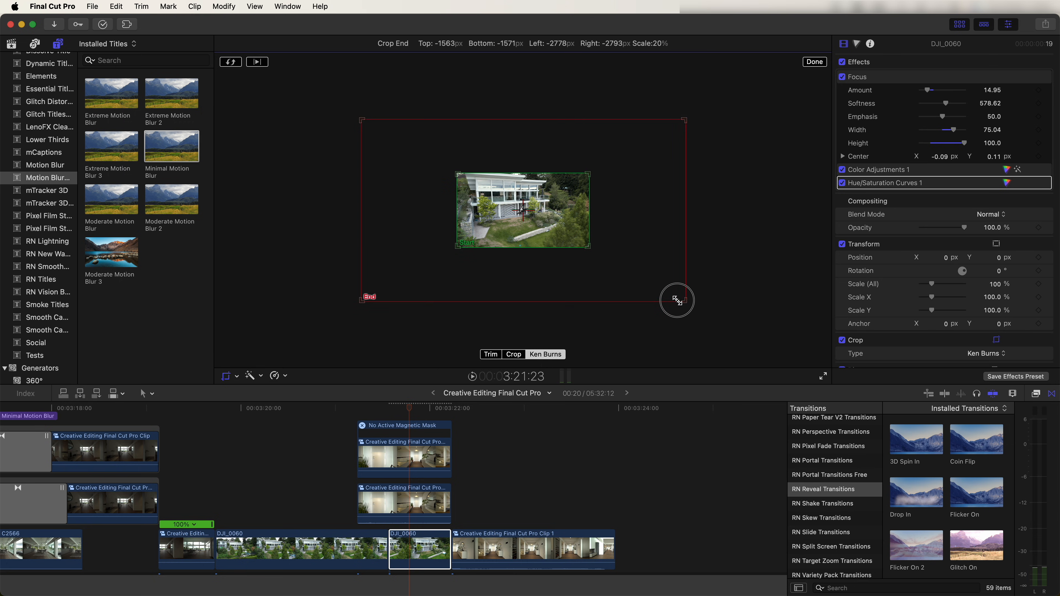
Step: Change the easing of the Ken Burns motion on DJI_0060's second part, finish the crop, and scrub through the doorway transition
right_click(630, 238)
key("Down")
key("Down")
key("Down")
key("Return")
left_click(815, 63)
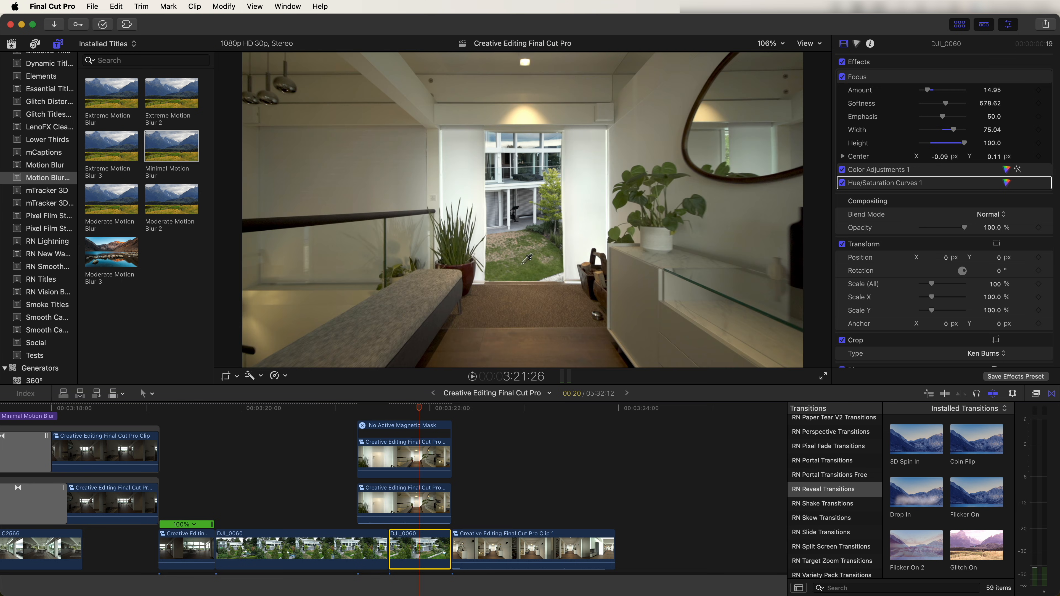
mouse_move(423, 408)
left_mouse_down()
mouse_move(442, 408)
mouse_move(409, 409)
mouse_move(431, 403)
mouse_move(421, 403)
left_mouse_up()
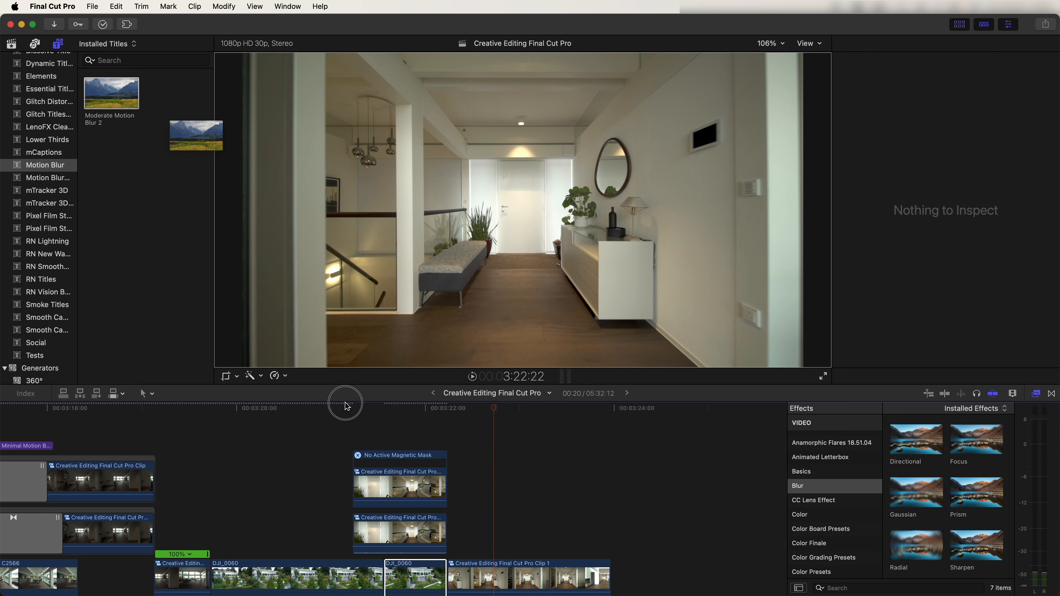
Step: Place a 28-frame Moderate Motion Blur 2 title above the masked doorway clips and play back the transition
left_click_drag(345, 403, 388, 406)
key("space")
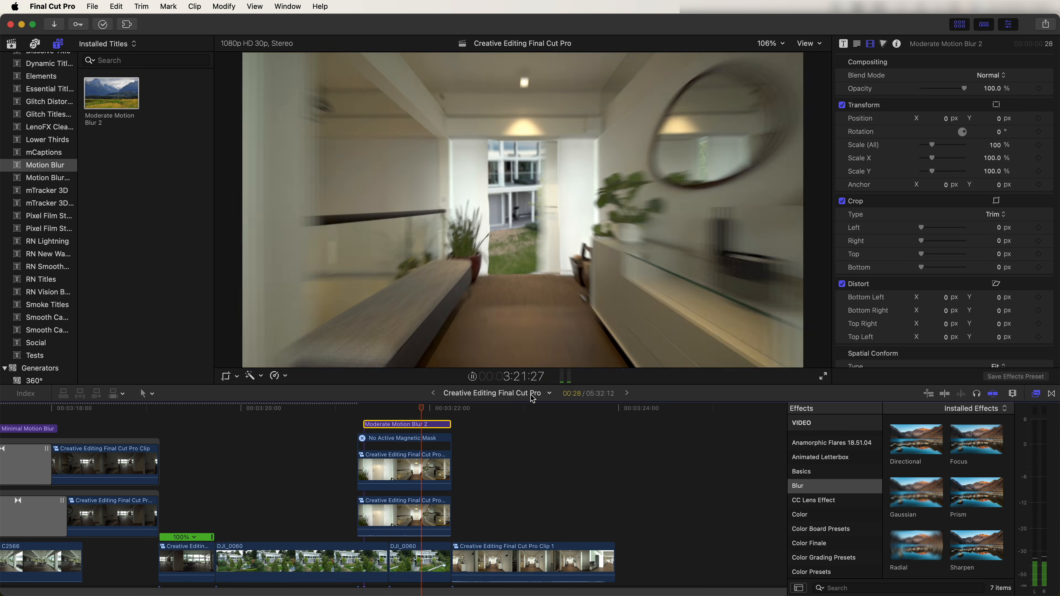
left_click(382, 402)
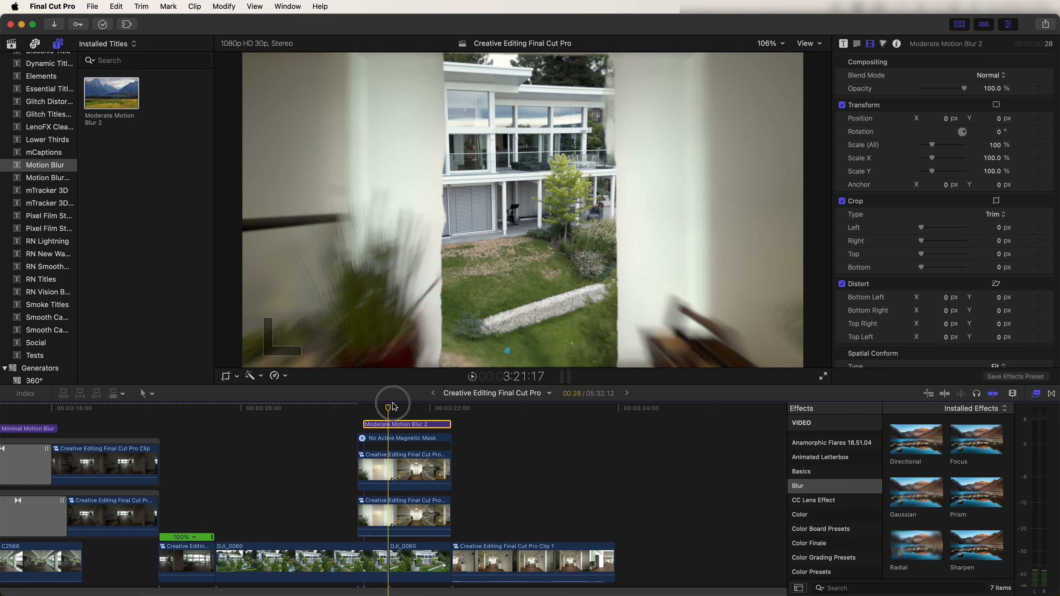